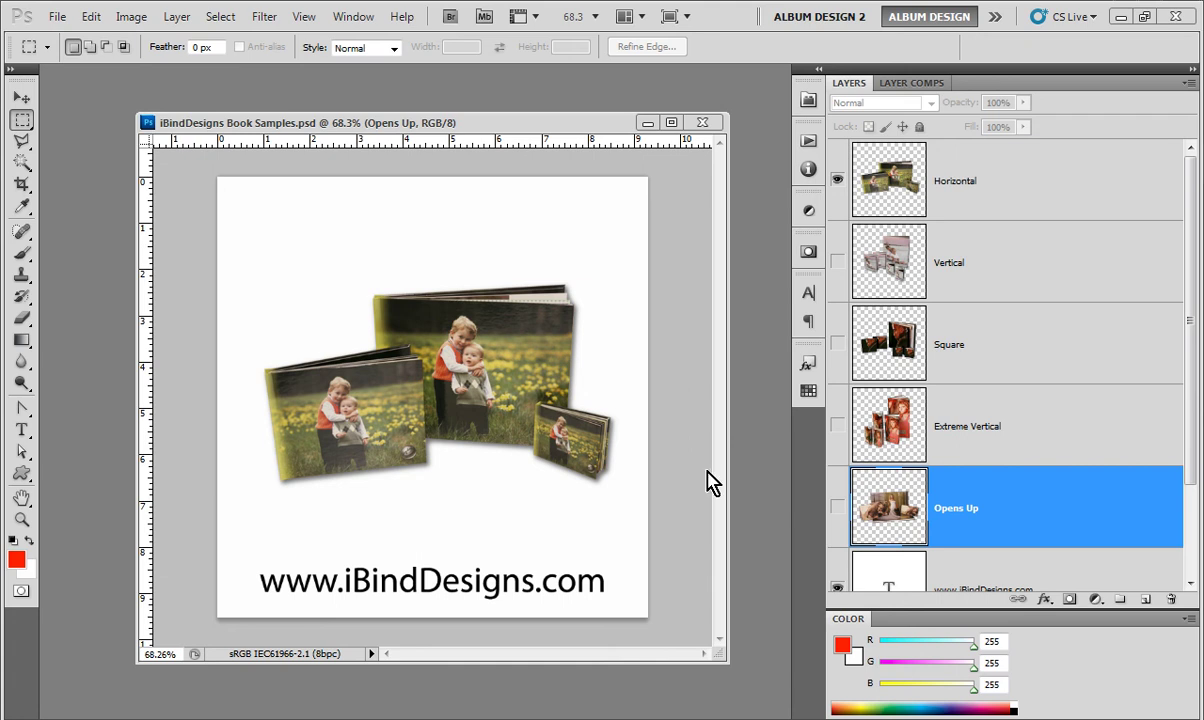
Step: Apply the Vertical, Square and Extreme Vertical layer comps in turn, ending on Extreme Vertical
{"action": "left_click", "coordinate": [808, 100]}
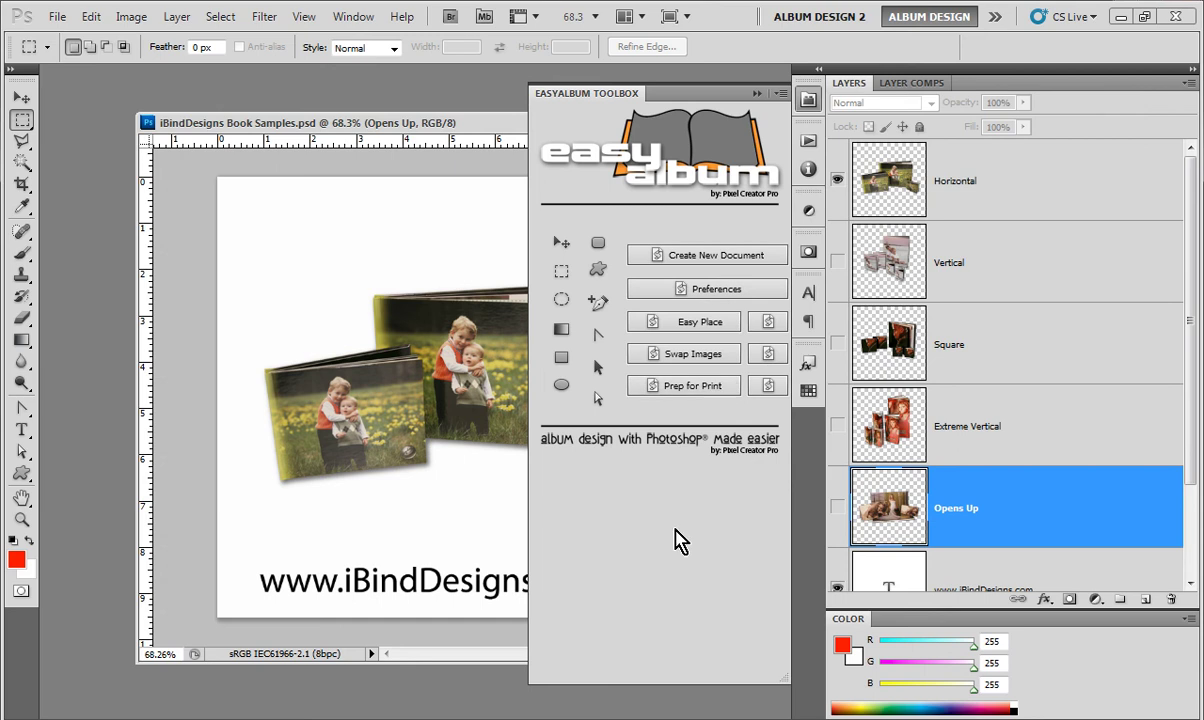
{"action": "left_click", "coordinate": [502, 682]}
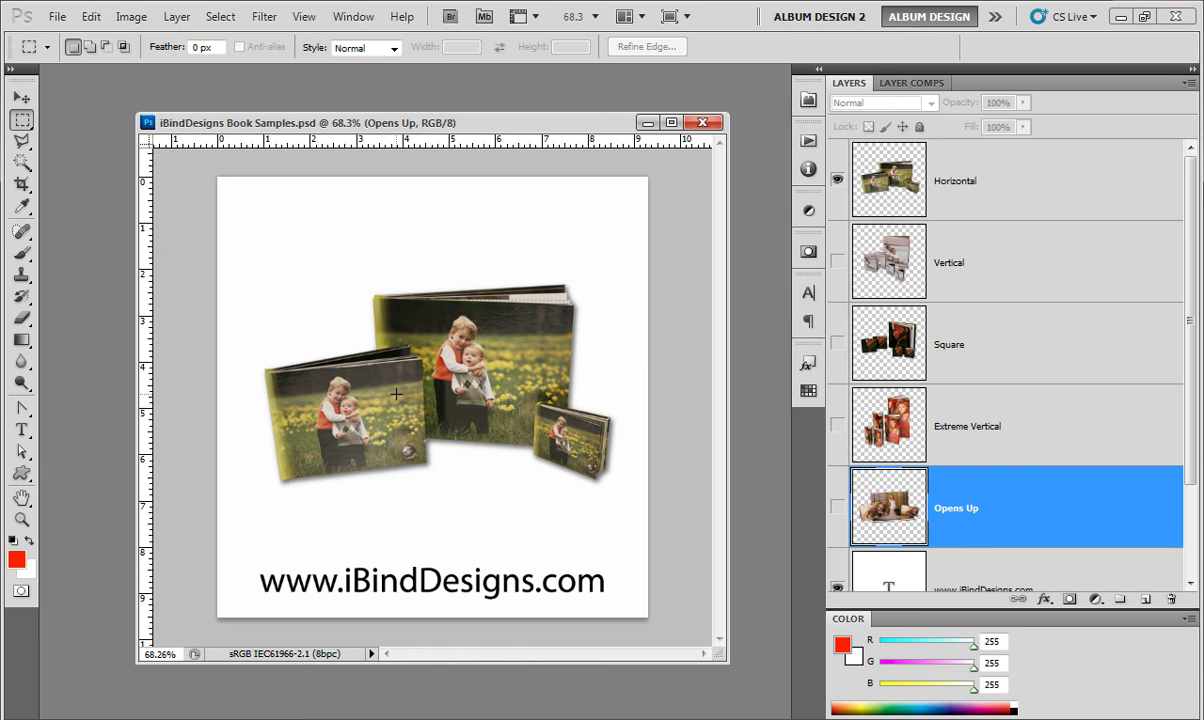
{"action": "left_click", "coordinate": [918, 86]}
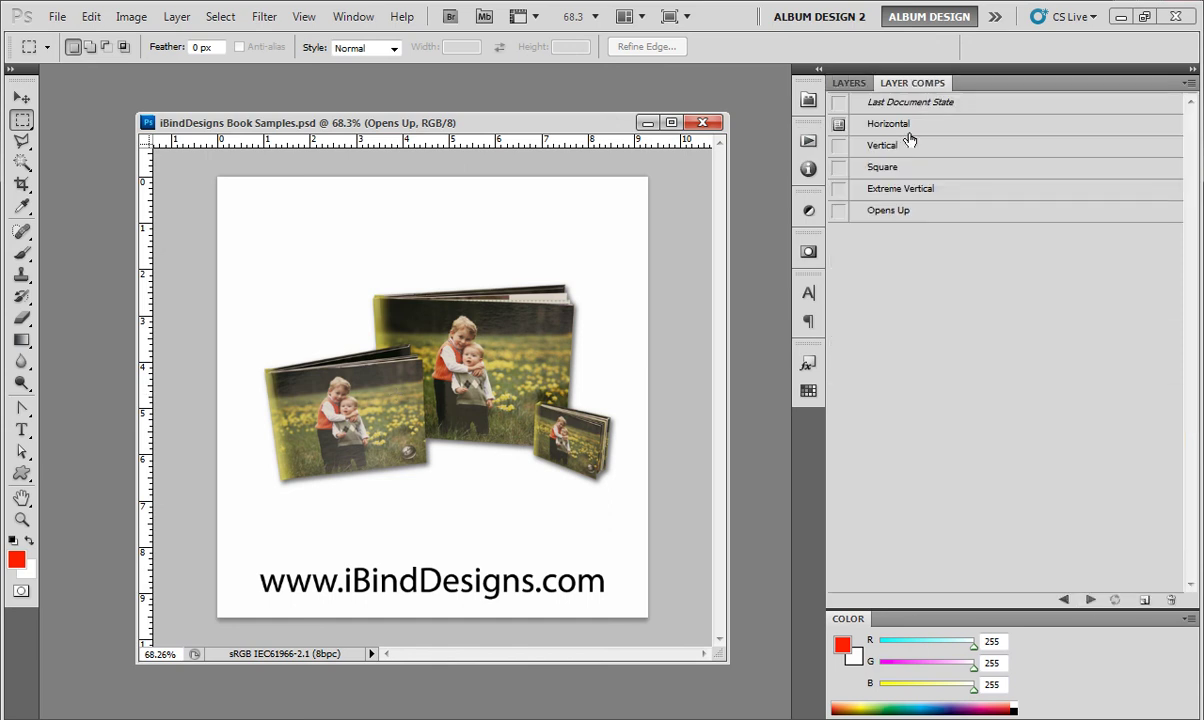
{"action": "left_click", "coordinate": [1090, 599]}
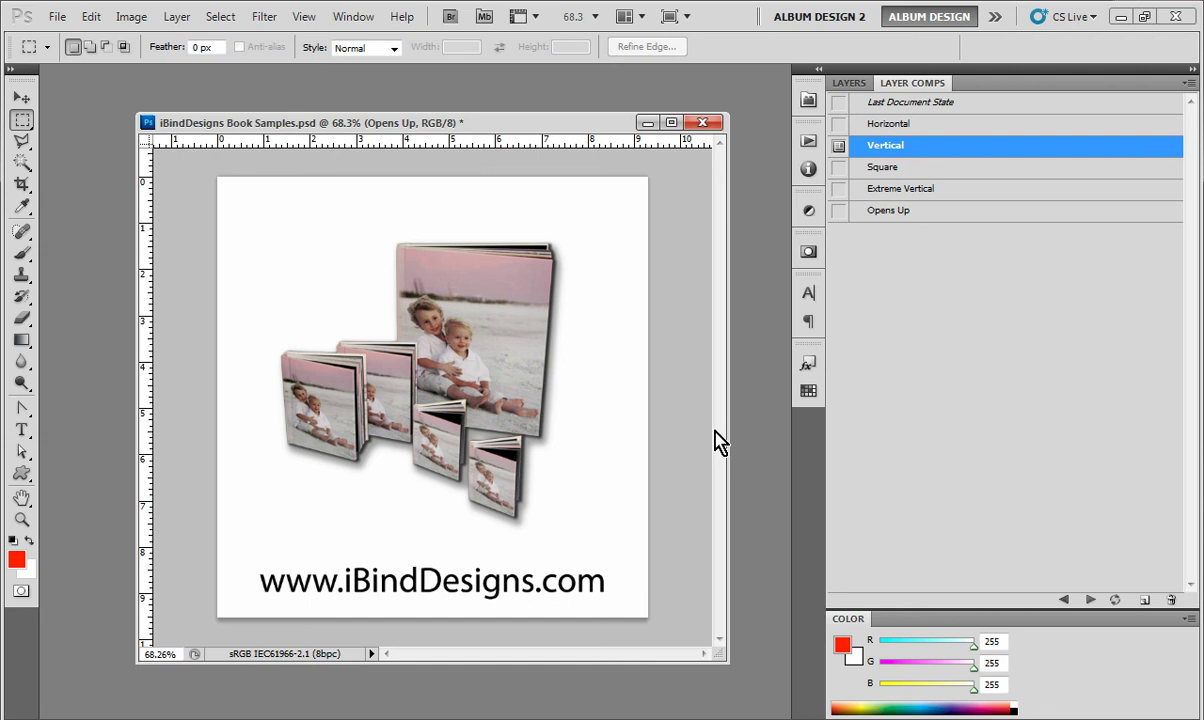
{"action": "left_click", "coordinate": [1090, 599]}
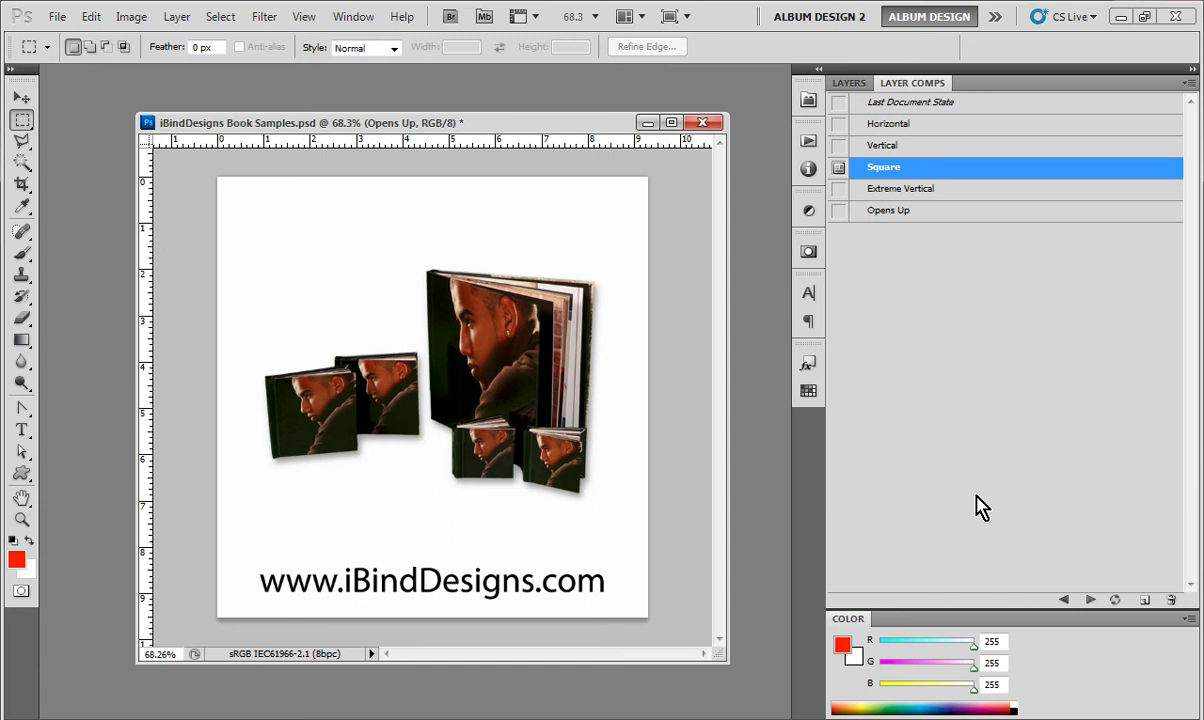
{"action": "left_click", "coordinate": [1090, 599]}
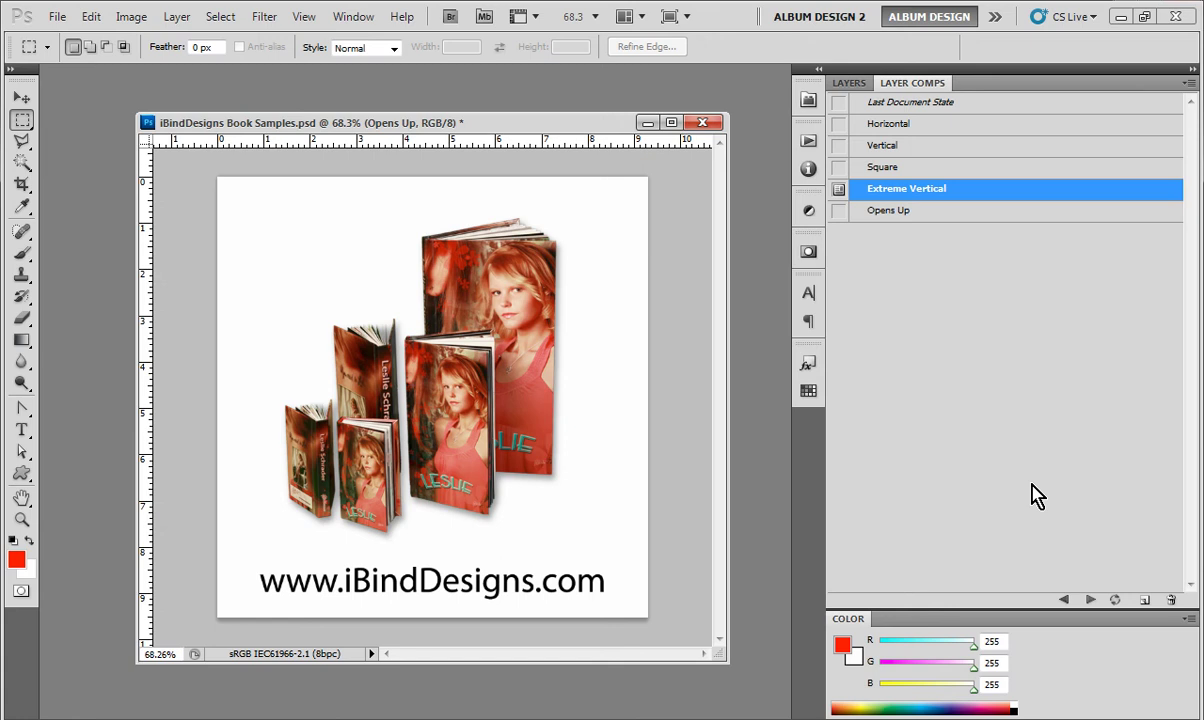
Step: Apply the Opens Up layer comp to show the upward-opening bridal album mockups
{"action": "left_click", "coordinate": [1090, 599]}
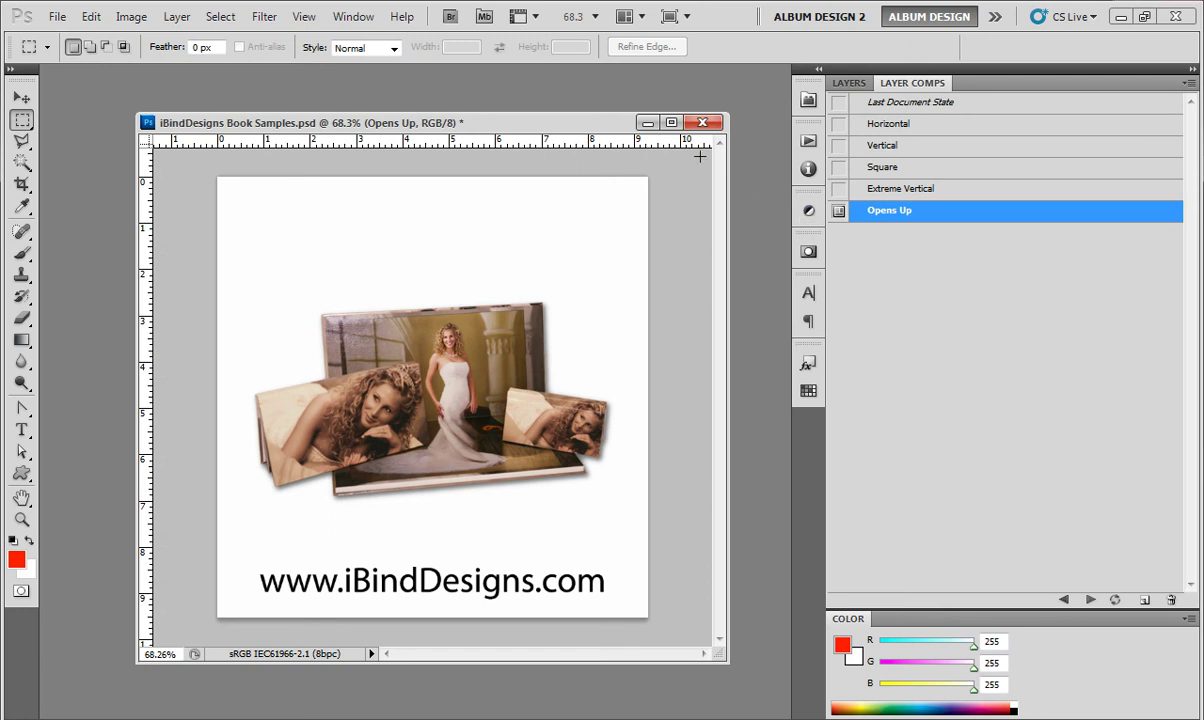
Step: Close the book samples document, discarding changes, and show the EasyAlbum toolbox
{"action": "left_click", "coordinate": [703, 123]}
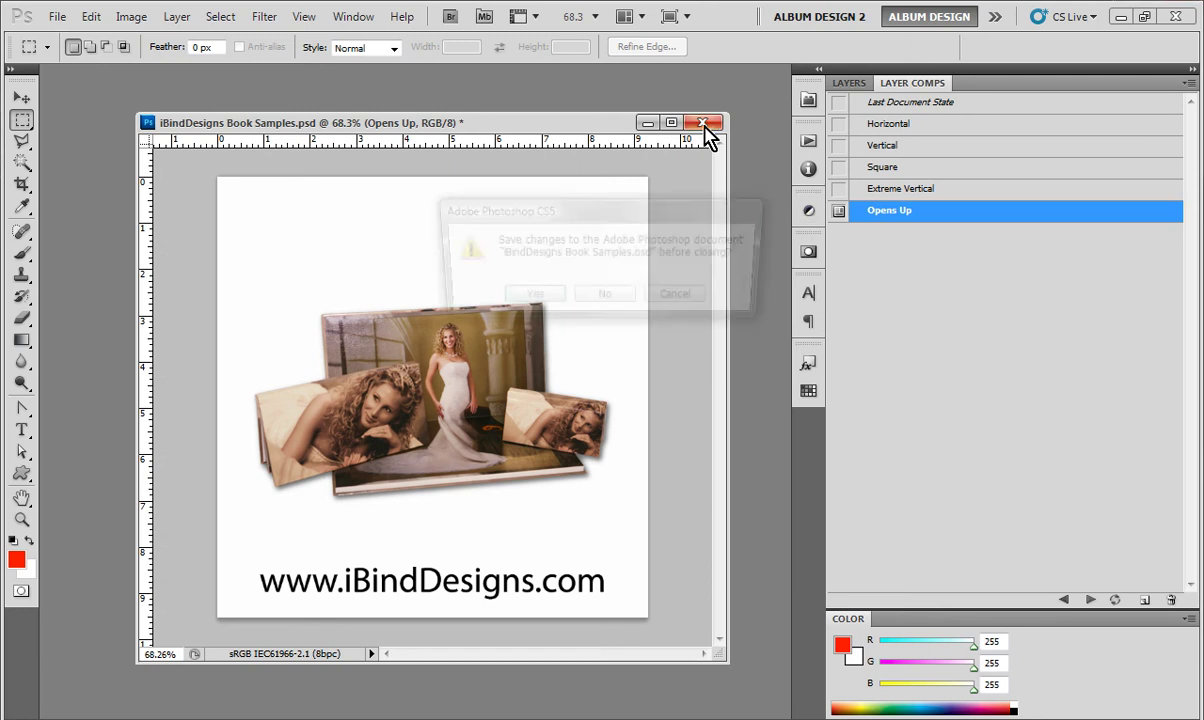
{"action": "left_click", "coordinate": [605, 298]}
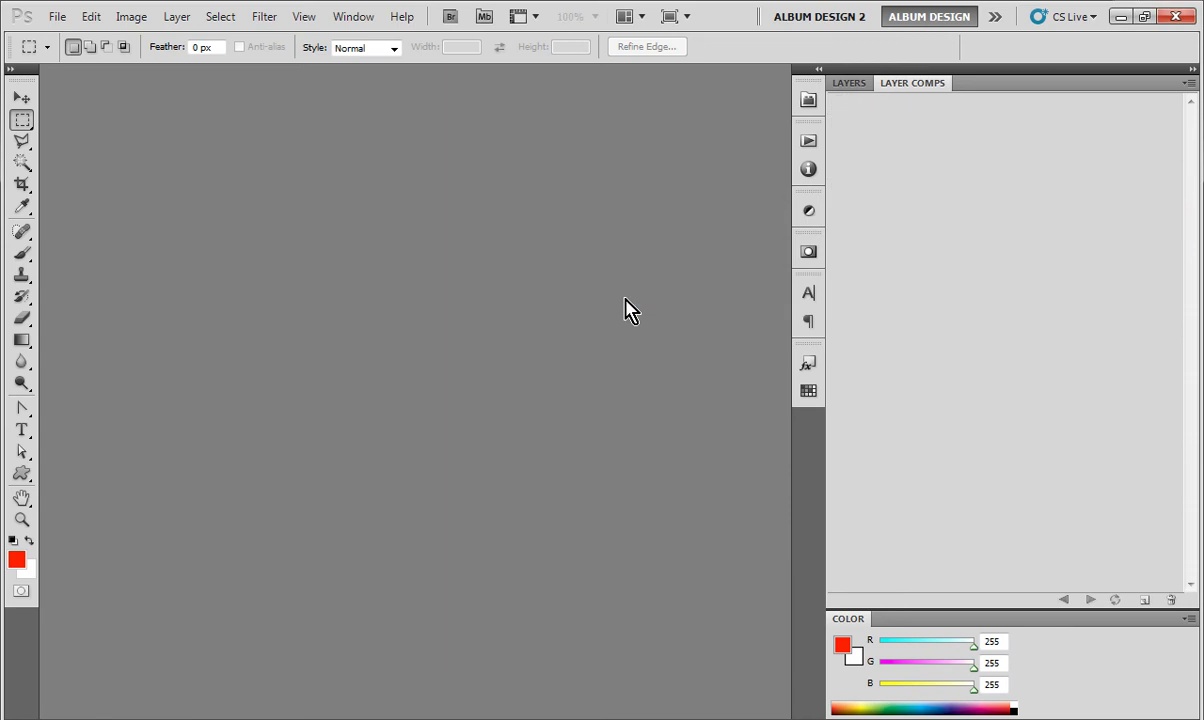
{"action": "left_click", "coordinate": [810, 101]}
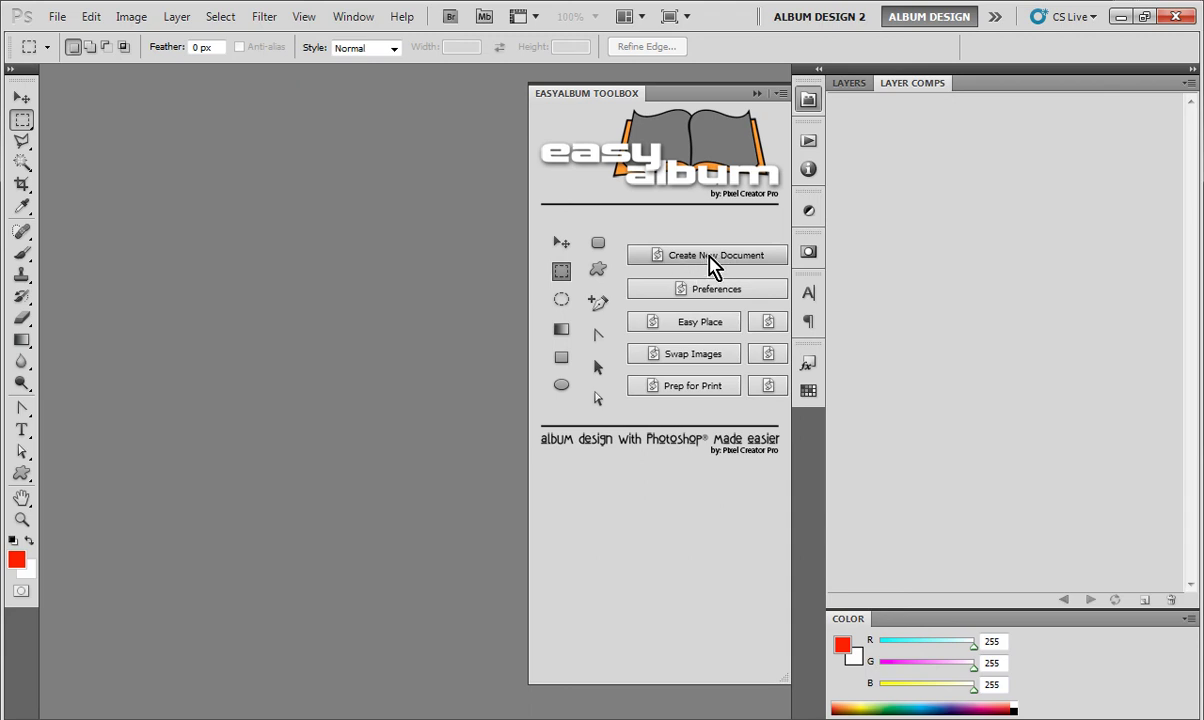
Step: Create a new document from the iBindDesigns - OU - Opens Up category's 5x10 OU Spread preset
{"action": "left_click", "coordinate": [711, 261]}
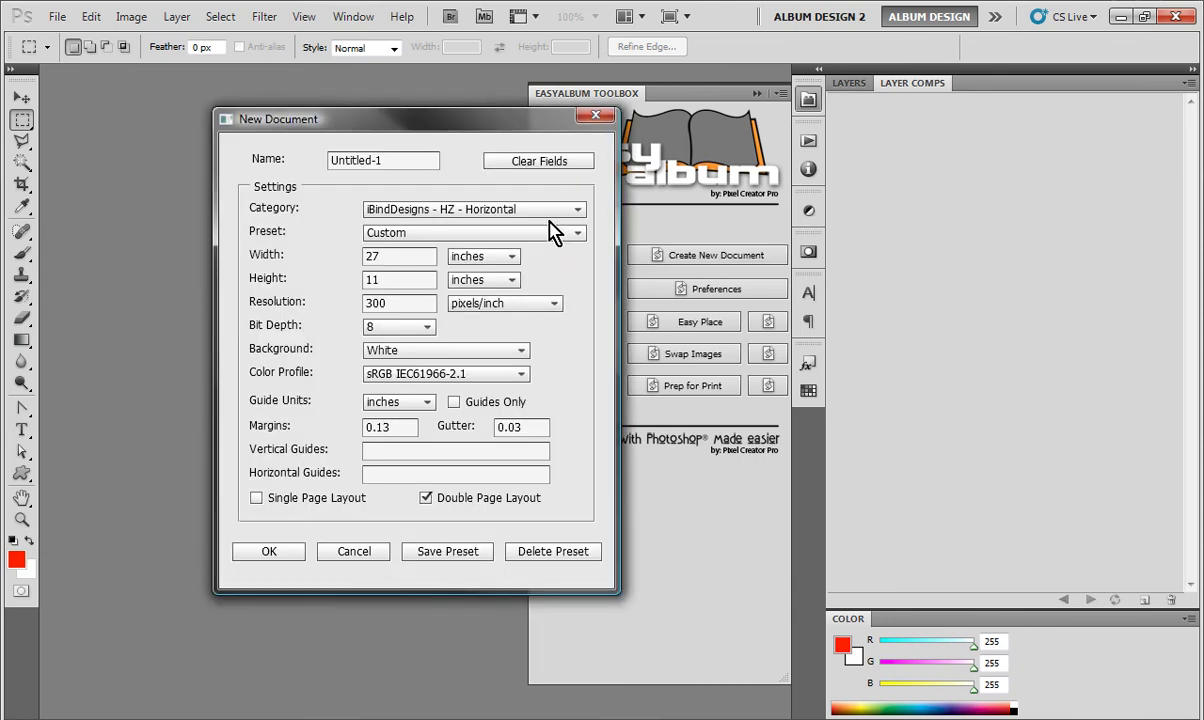
{"action": "left_click", "coordinate": [549, 213]}
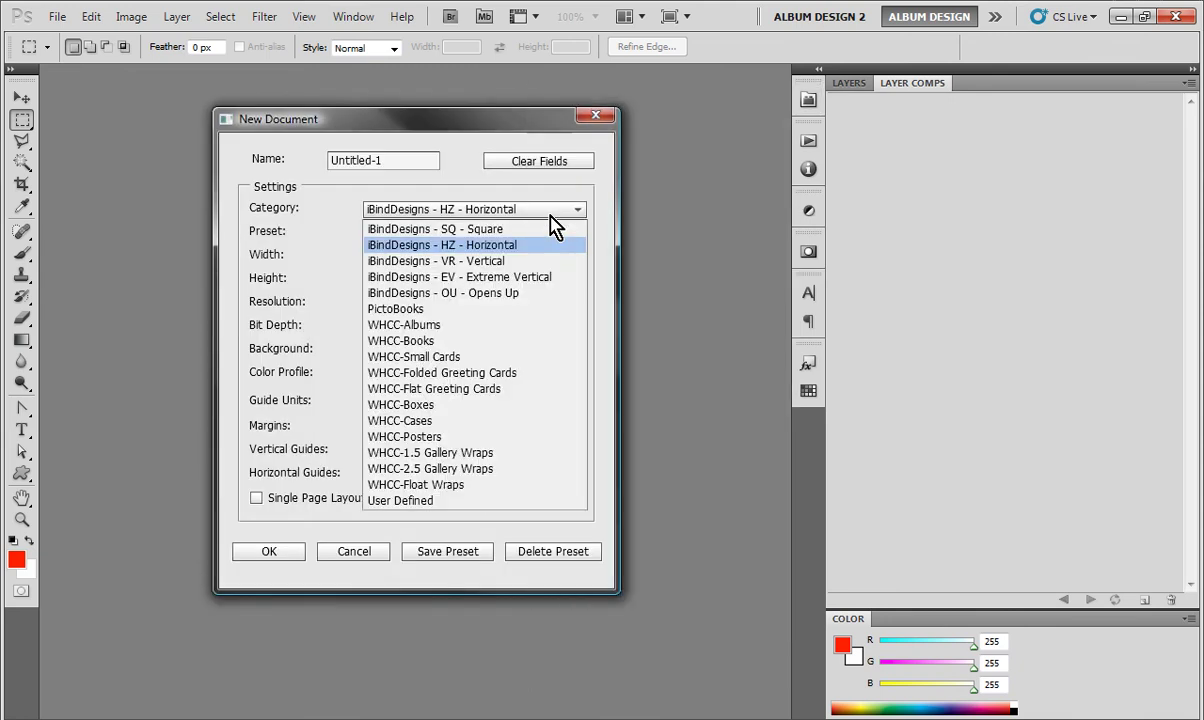
{"action": "left_click", "coordinate": [521, 293]}
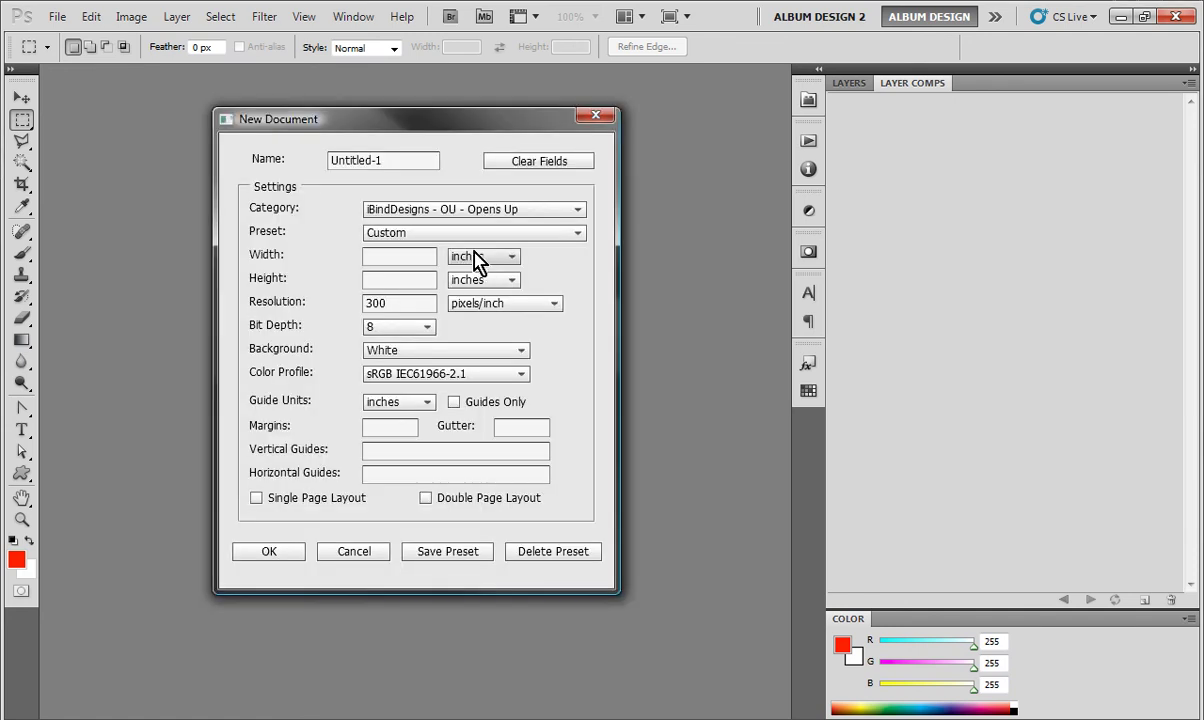
{"action": "left_click", "coordinate": [485, 234]}
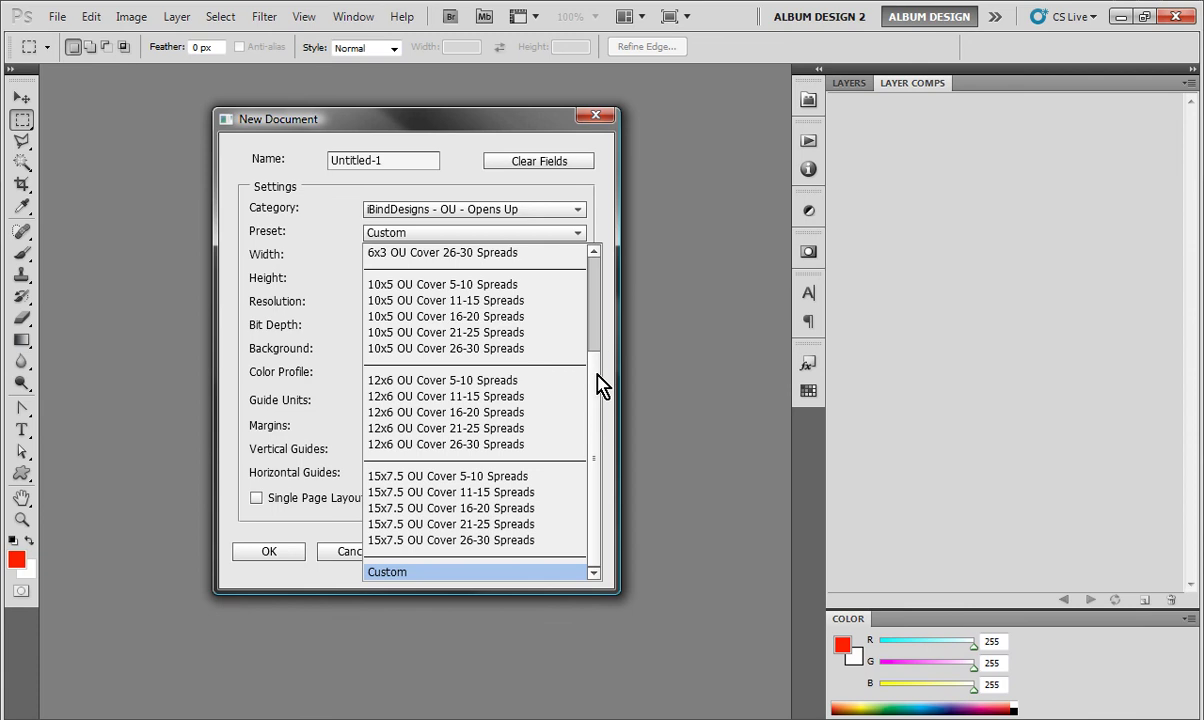
{"action": "left_click_drag", "start_coordinate": [597, 382], "coordinate": [599, 290]}
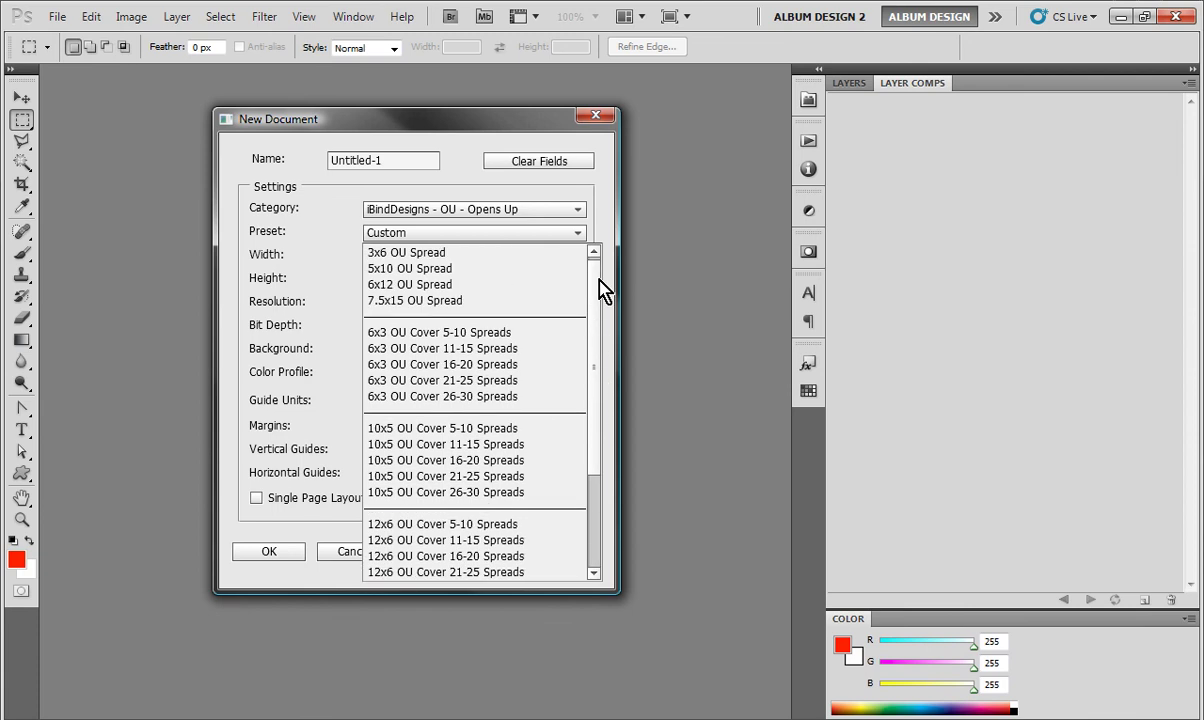
{"action": "left_click", "coordinate": [450, 270]}
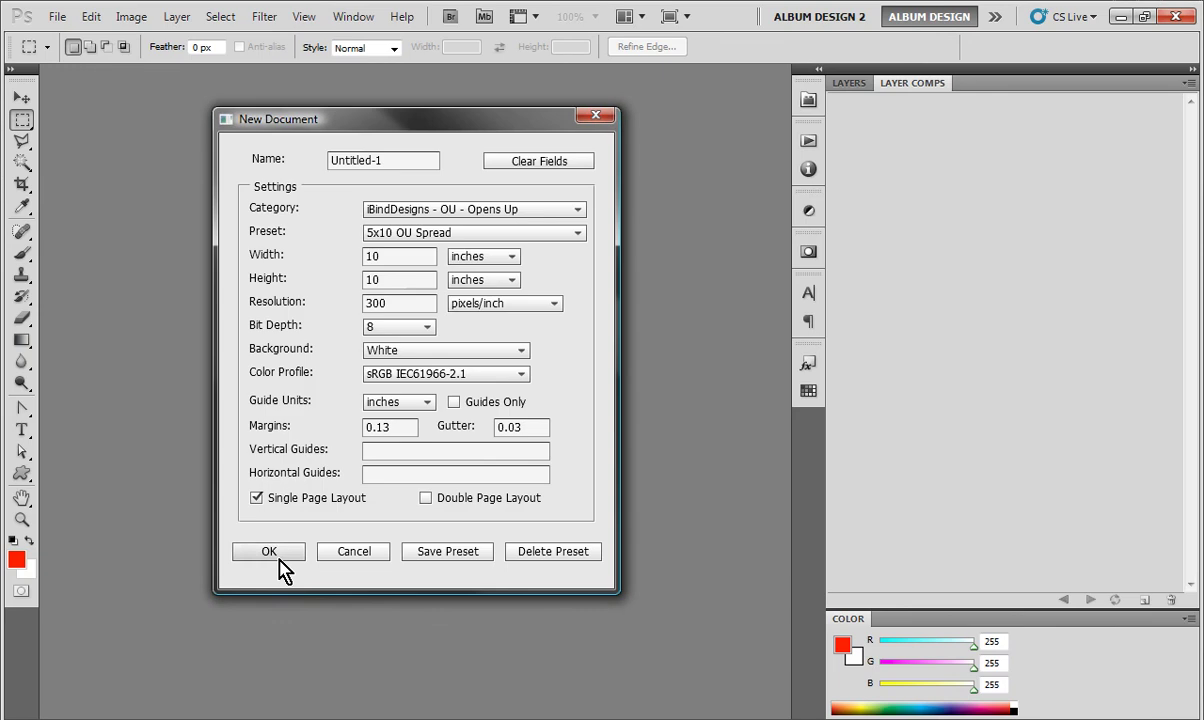
{"action": "left_click", "coordinate": [279, 558]}
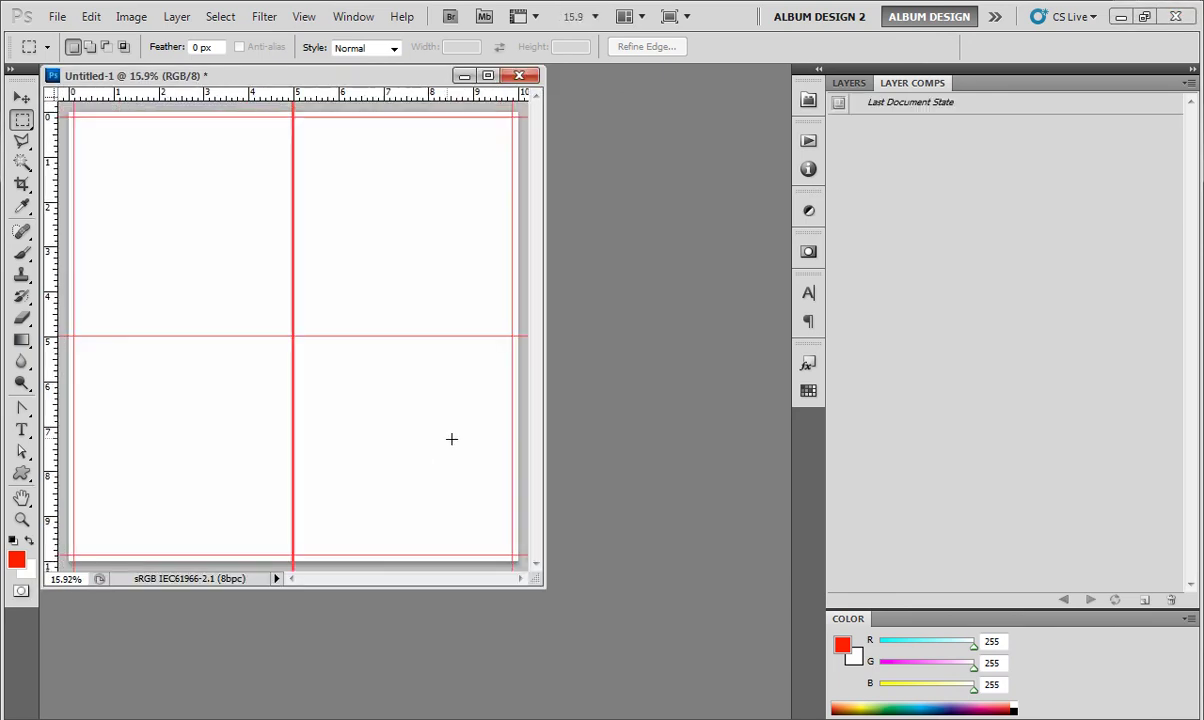
Step: Enlarge the document window to show the 10x10 page, then switch to Bridge
{"action": "left_click_drag", "start_coordinate": [535, 567], "coordinate": [697, 597]}
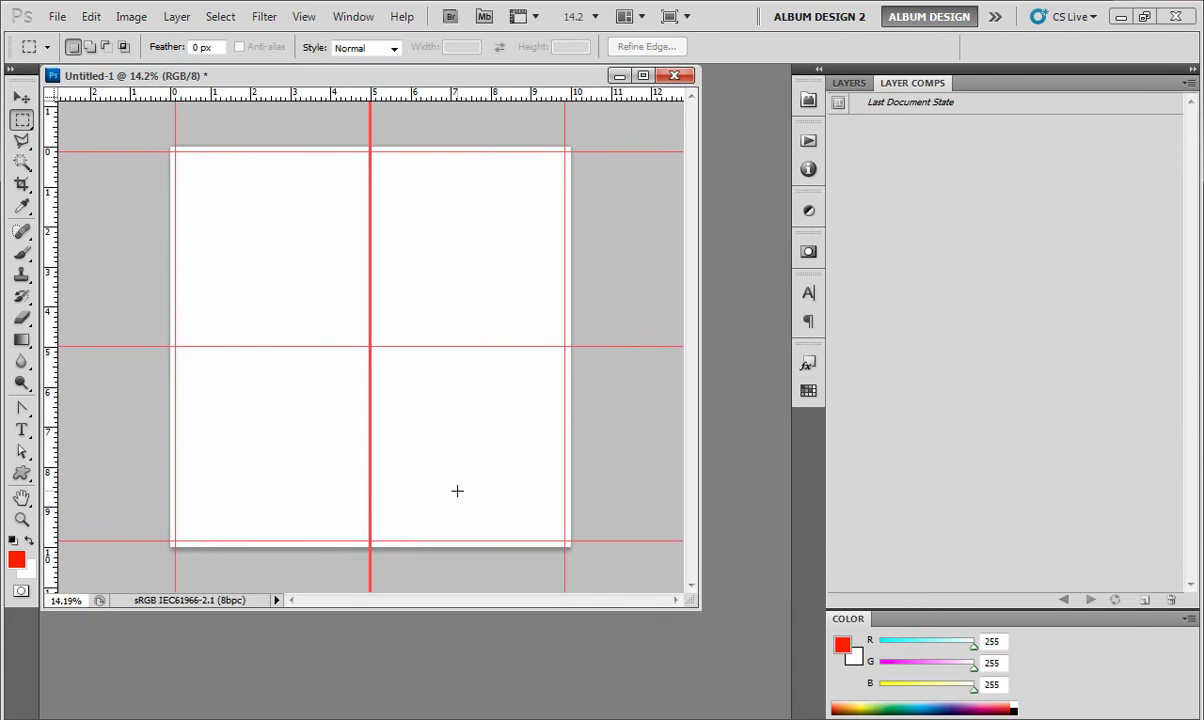
{"action": "scroll", "coordinate": [360, 427], "scroll_direction": "up", "scroll_amount": 1}
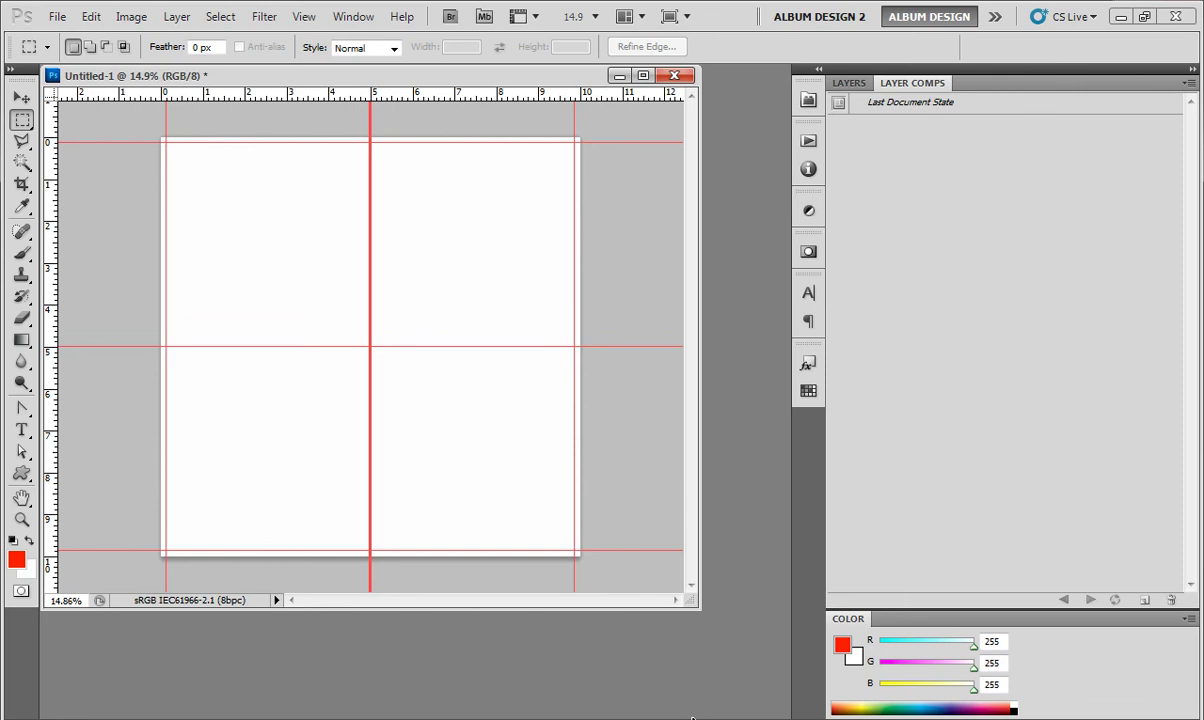
{"action": "key", "text": "alt+Tab"}
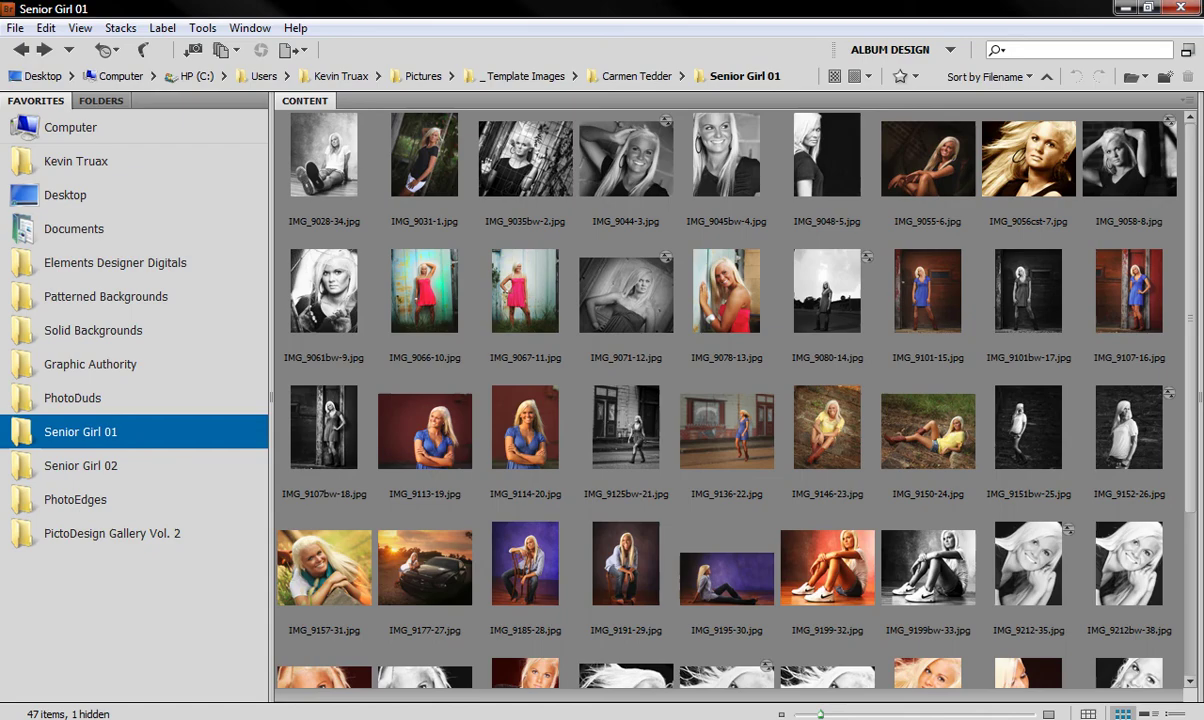
Step: Run the 01-TMP001.jsx script from PictoDesign Gallery Vol. 2 > Sample Templates
{"action": "left_click", "coordinate": [127, 540]}
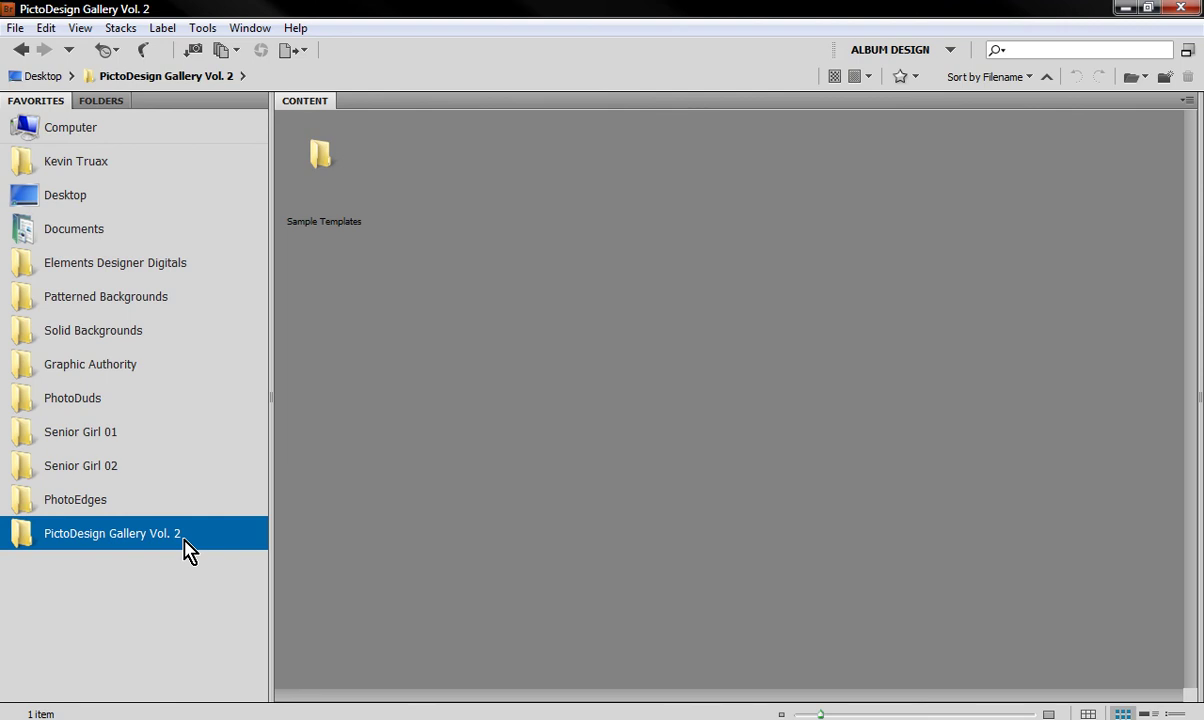
{"action": "double_click", "coordinate": [320, 160]}
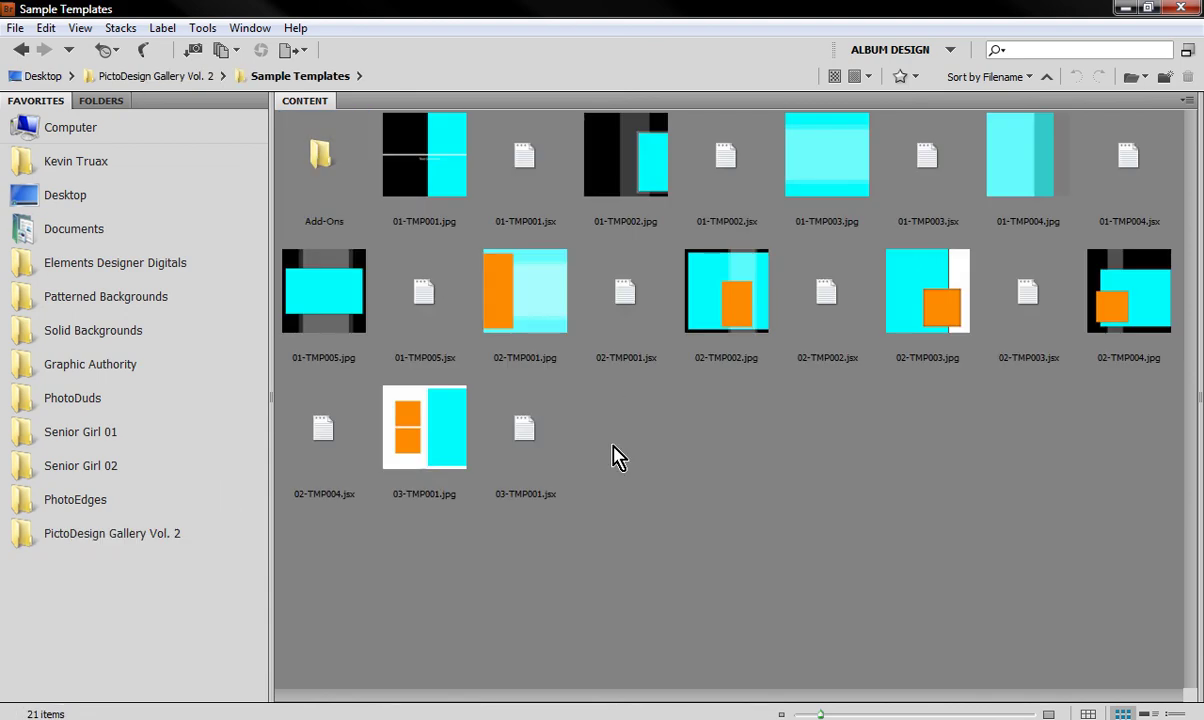
{"action": "left_click", "coordinate": [422, 160]}
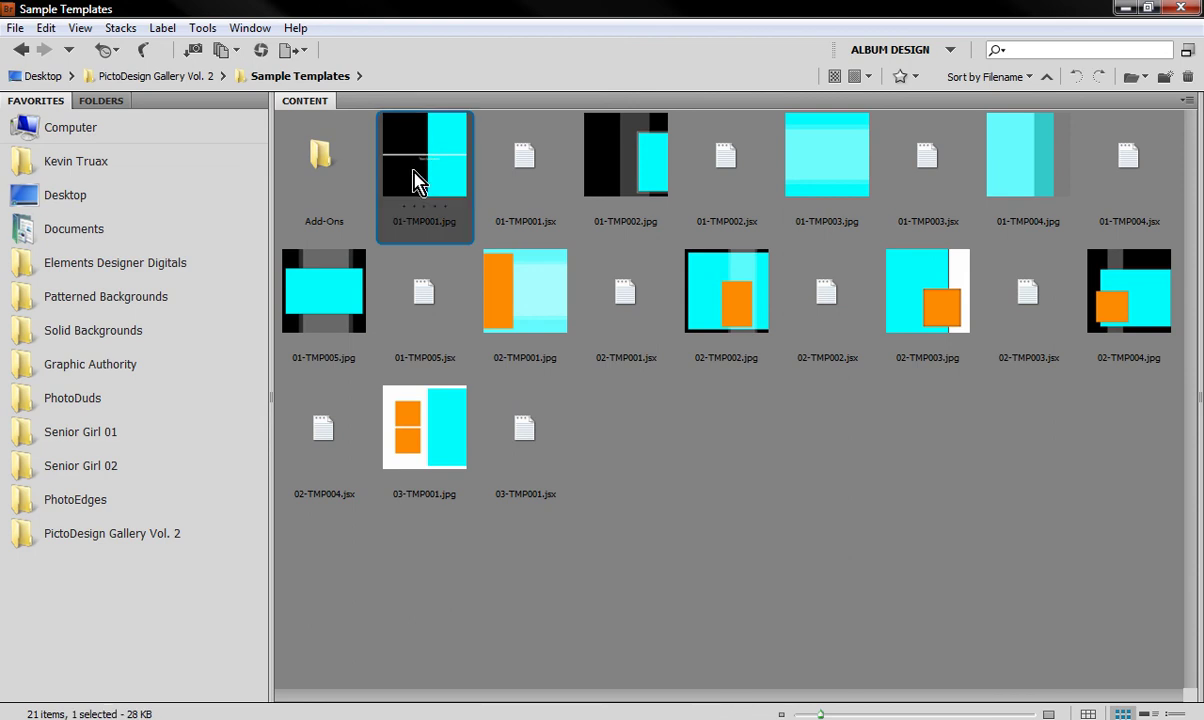
{"action": "left_click", "coordinate": [537, 178]}
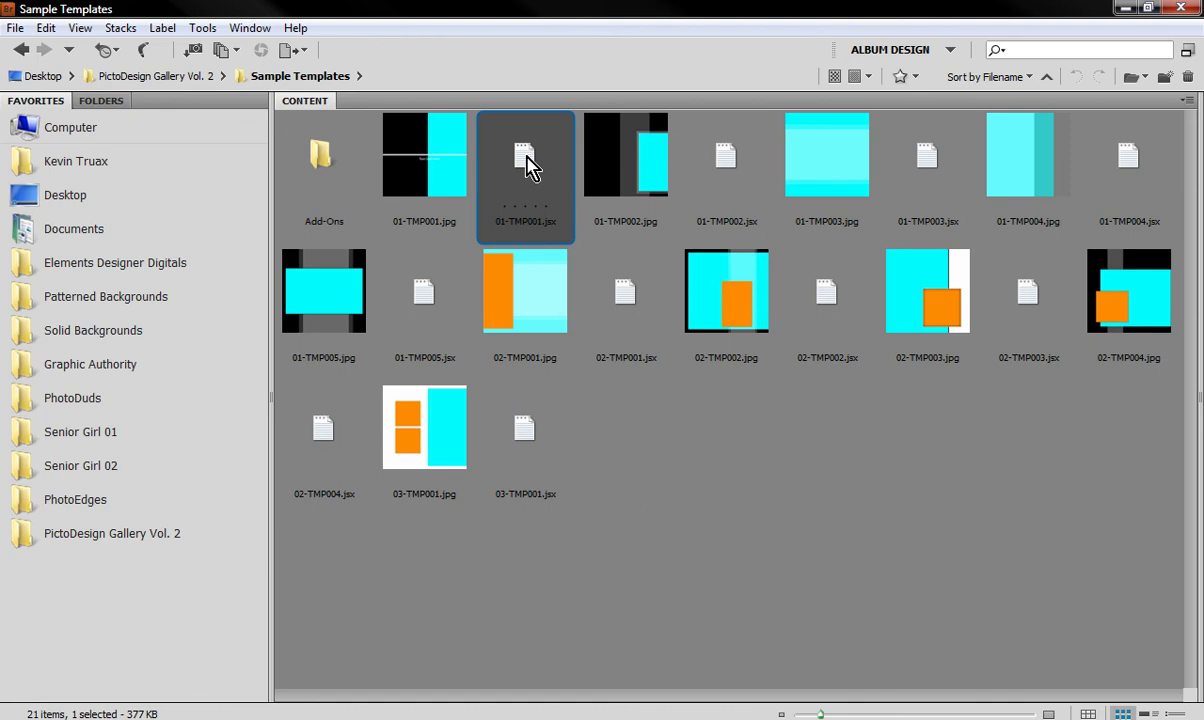
{"action": "double_click", "coordinate": [530, 168]}
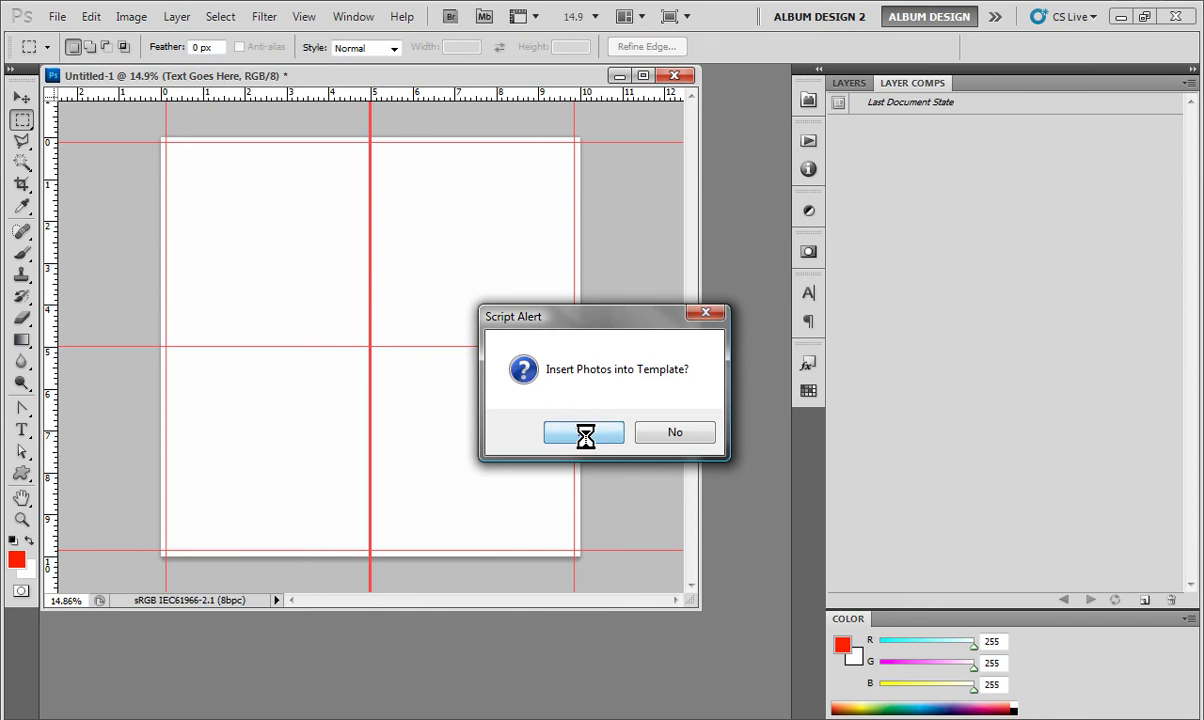
Step: Confirm inserting photos into the 01-TMP001 template
{"action": "left_click", "coordinate": [585, 436]}
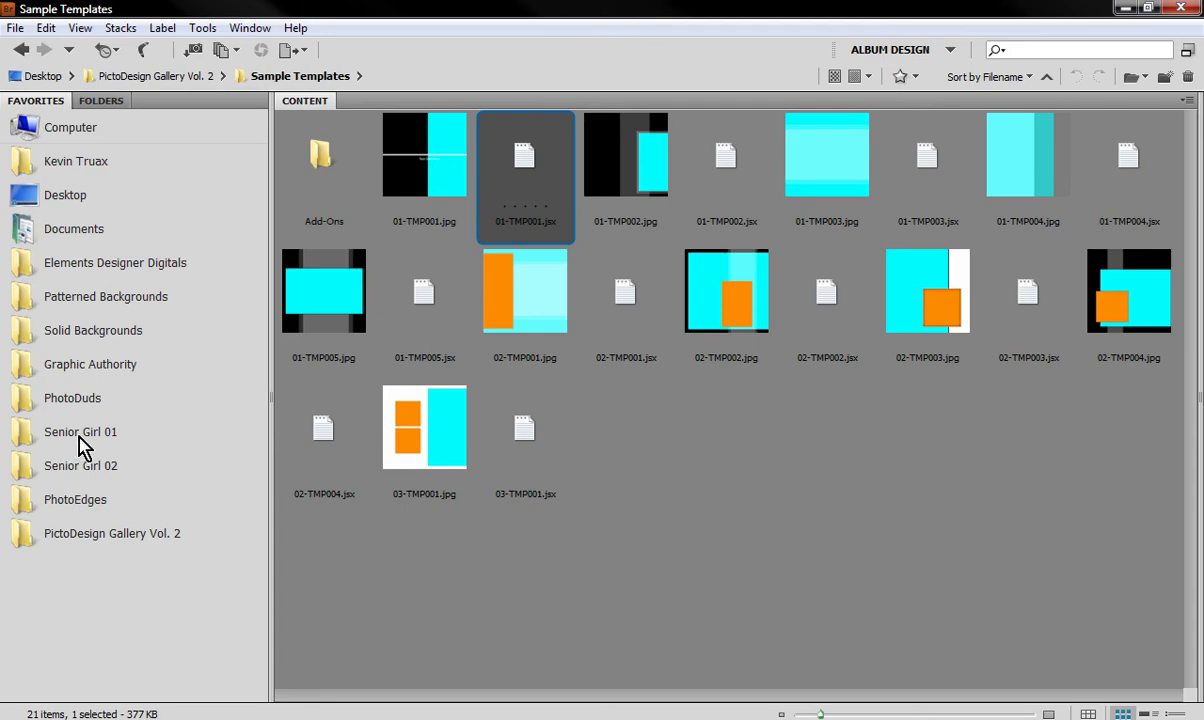
Step: Place IMG_9078-13.jpg from the Senior Girl 01 folder into Image Box 01
{"action": "left_click", "coordinate": [80, 437]}
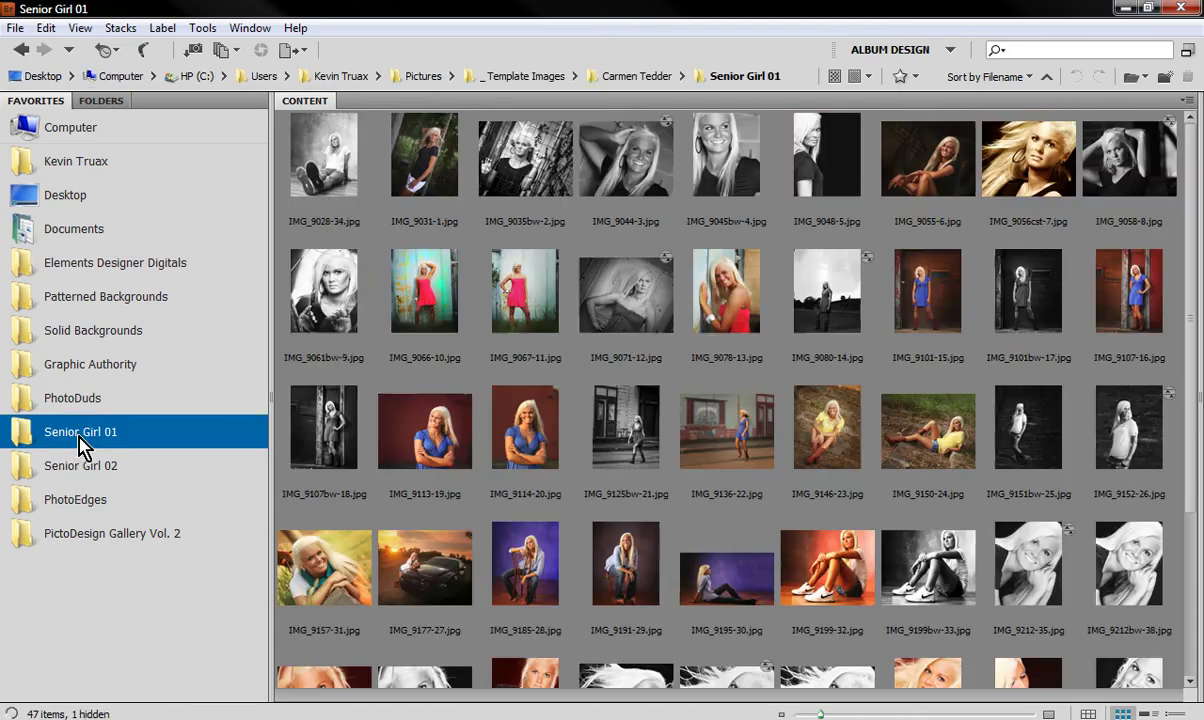
{"action": "left_click", "coordinate": [726, 311]}
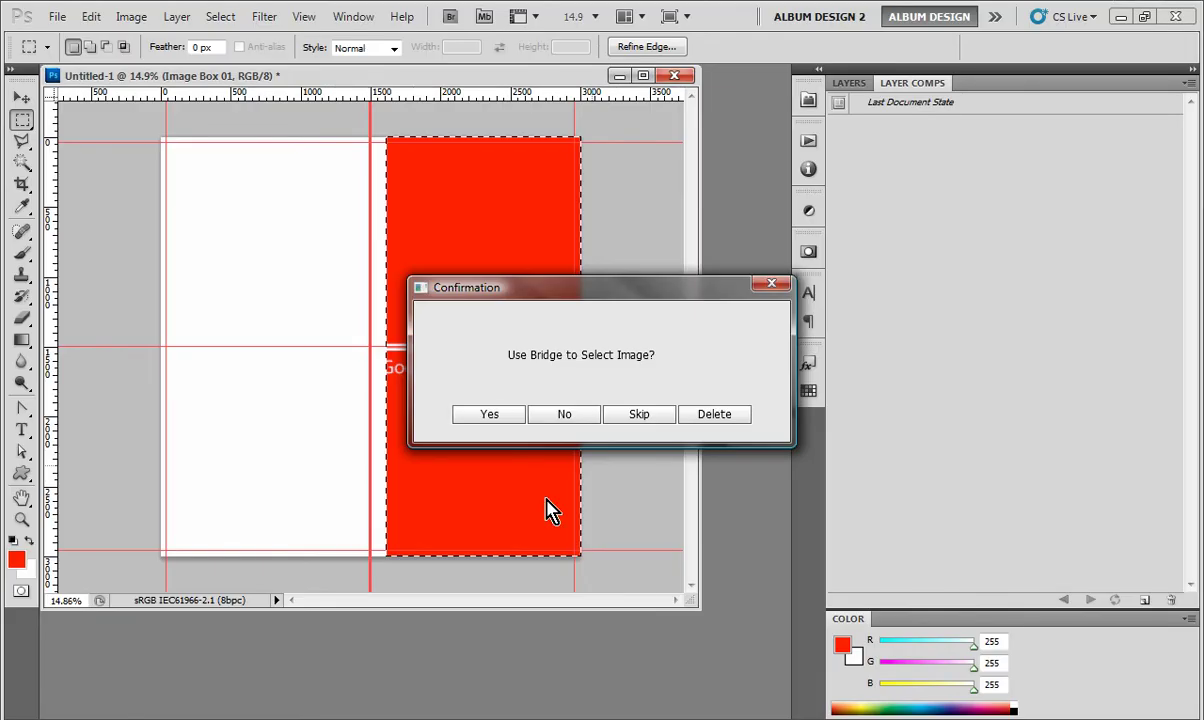
{"action": "left_click", "coordinate": [500, 418]}
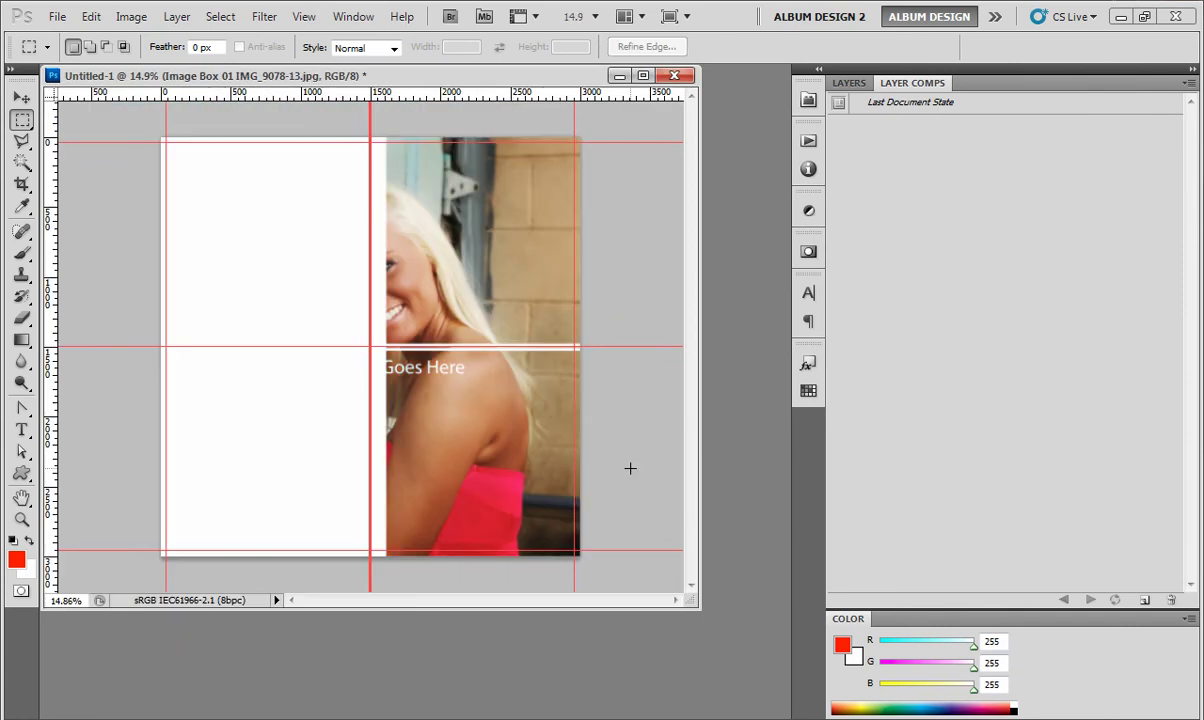
Step: Shift the IMG_9078-13 photo right until her face shows, and commit the placement
{"action": "left_click_drag", "start_coordinate": [486, 520], "coordinate": [586, 509]}
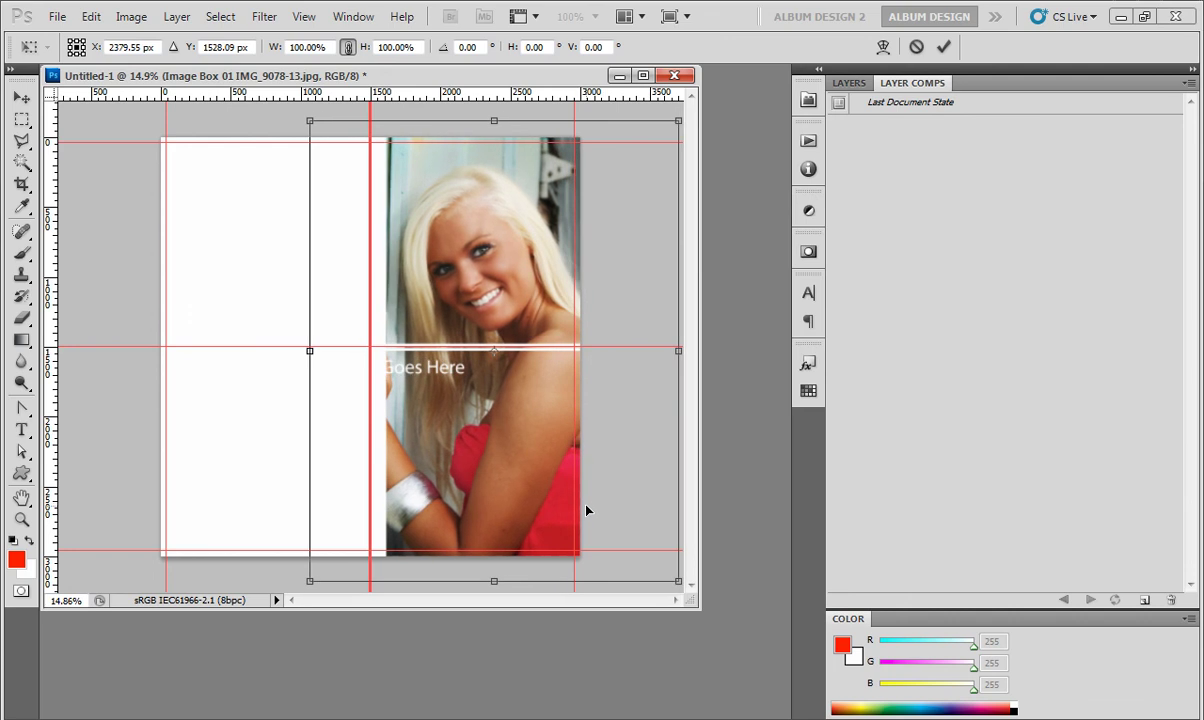
{"action": "key", "text": "Return"}
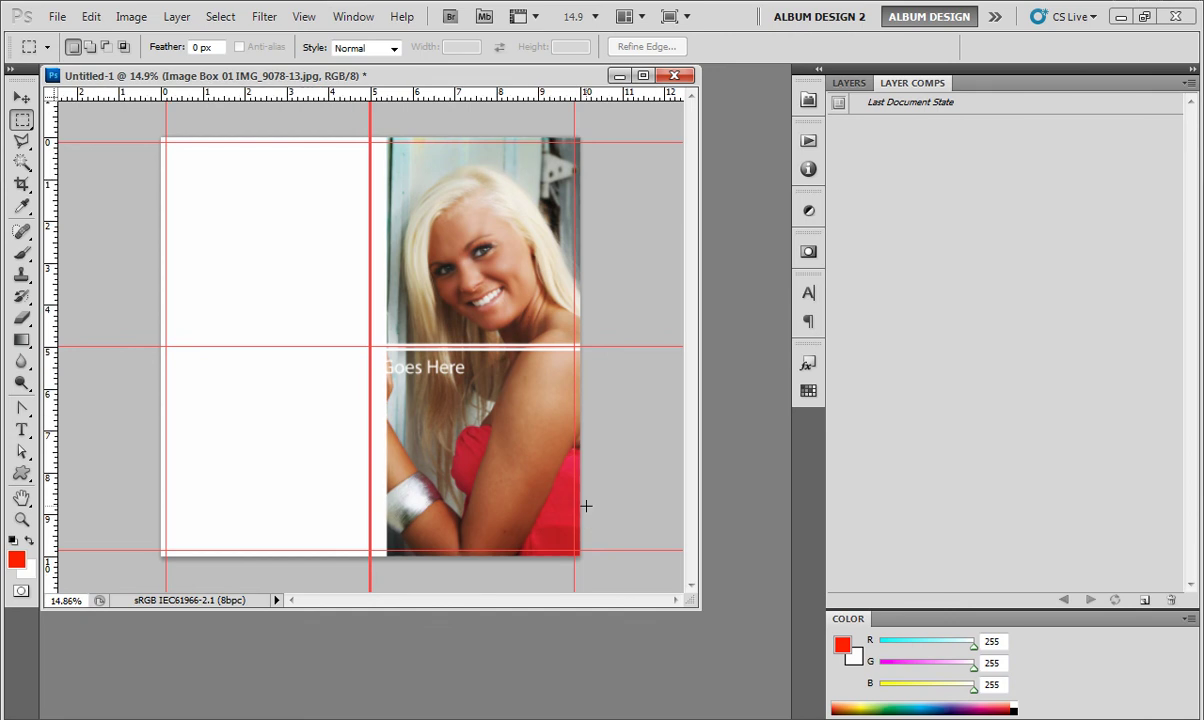
{"action": "scroll", "coordinate": [585, 506], "scroll_direction": "down", "scroll_amount": 1}
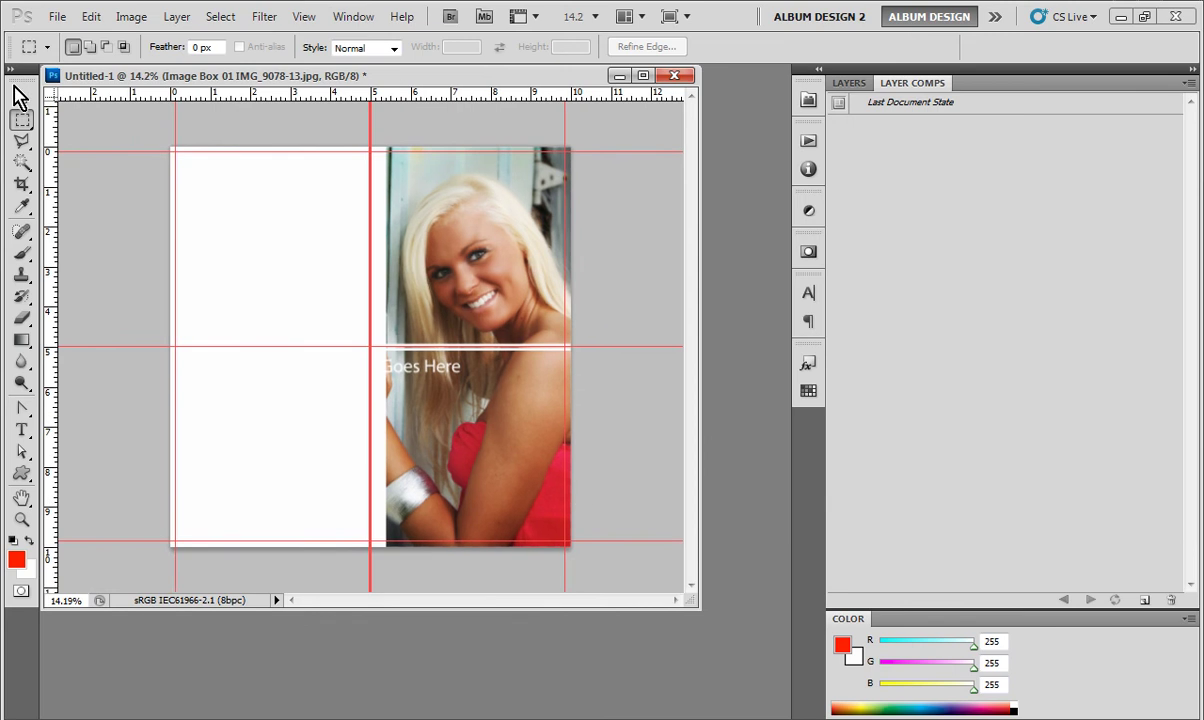
Step: In Bridge, open PictoDesign Gallery Vol. 2 > Sample Templates and run the 02-TMP002 template script
{"action": "left_click", "coordinate": [21, 97]}
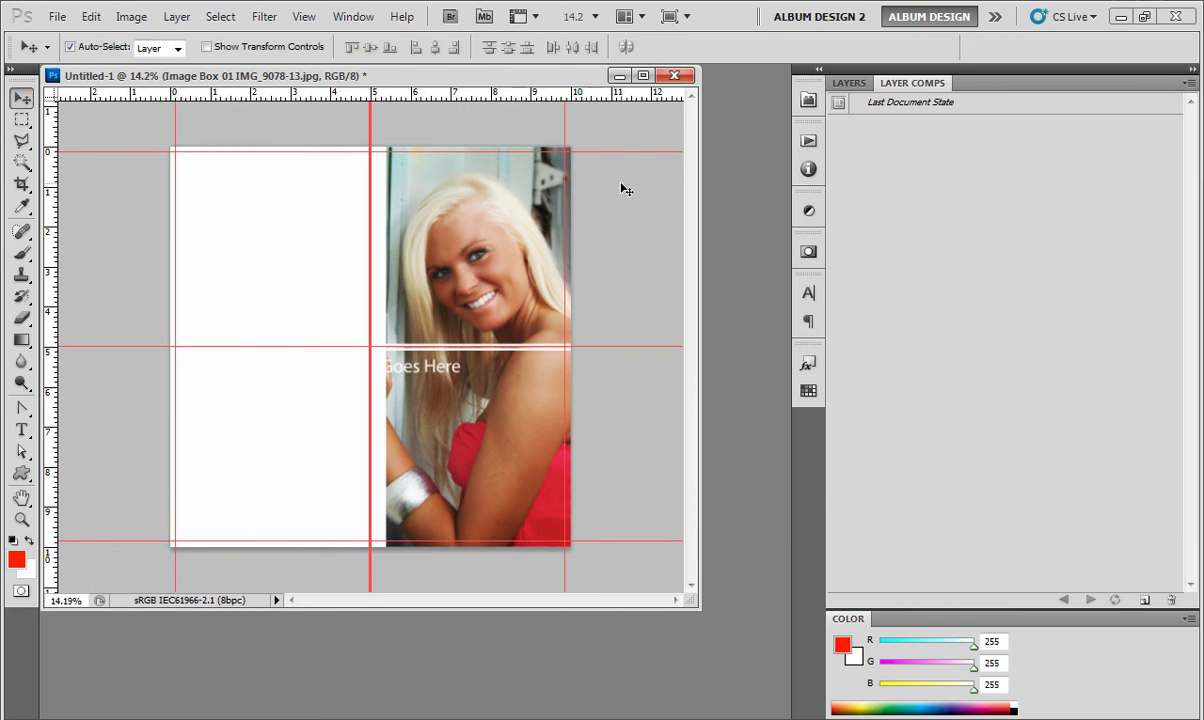
{"action": "left_click_drag", "start_coordinate": [597, 236], "coordinate": [212, 540]}
{"action": "key", "text": "ctrl+alt+o"}
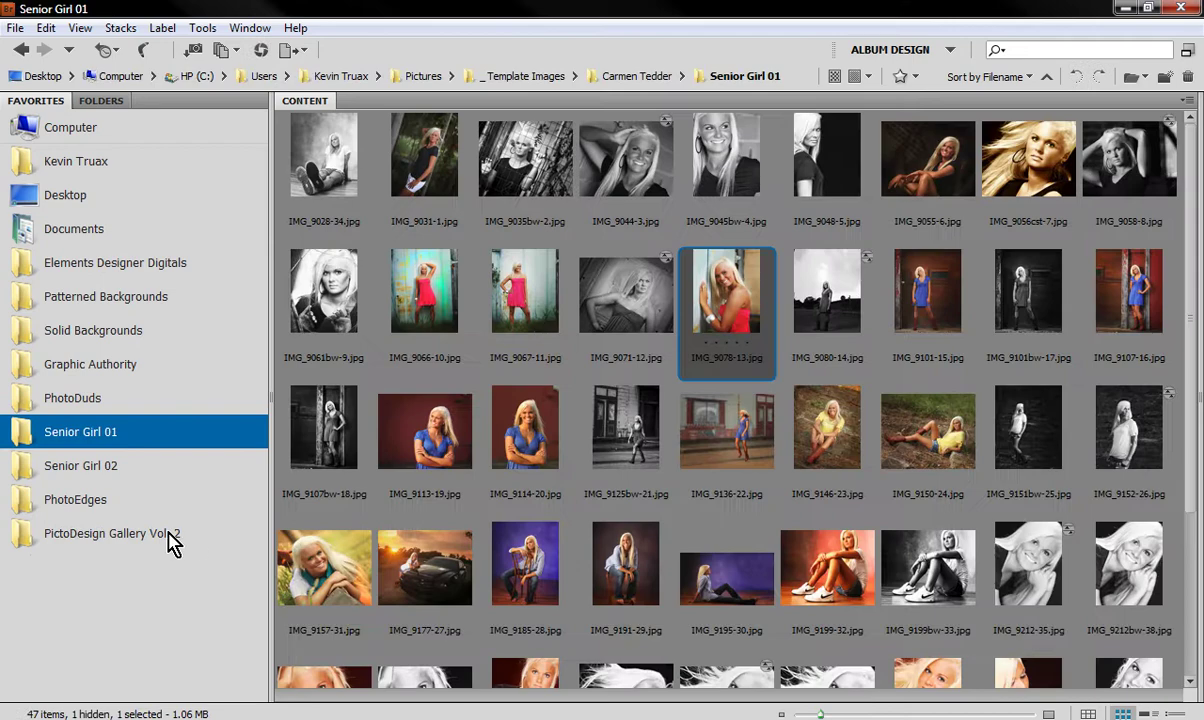
{"action": "left_click", "coordinate": [156, 540]}
{"action": "double_click", "coordinate": [304, 200]}
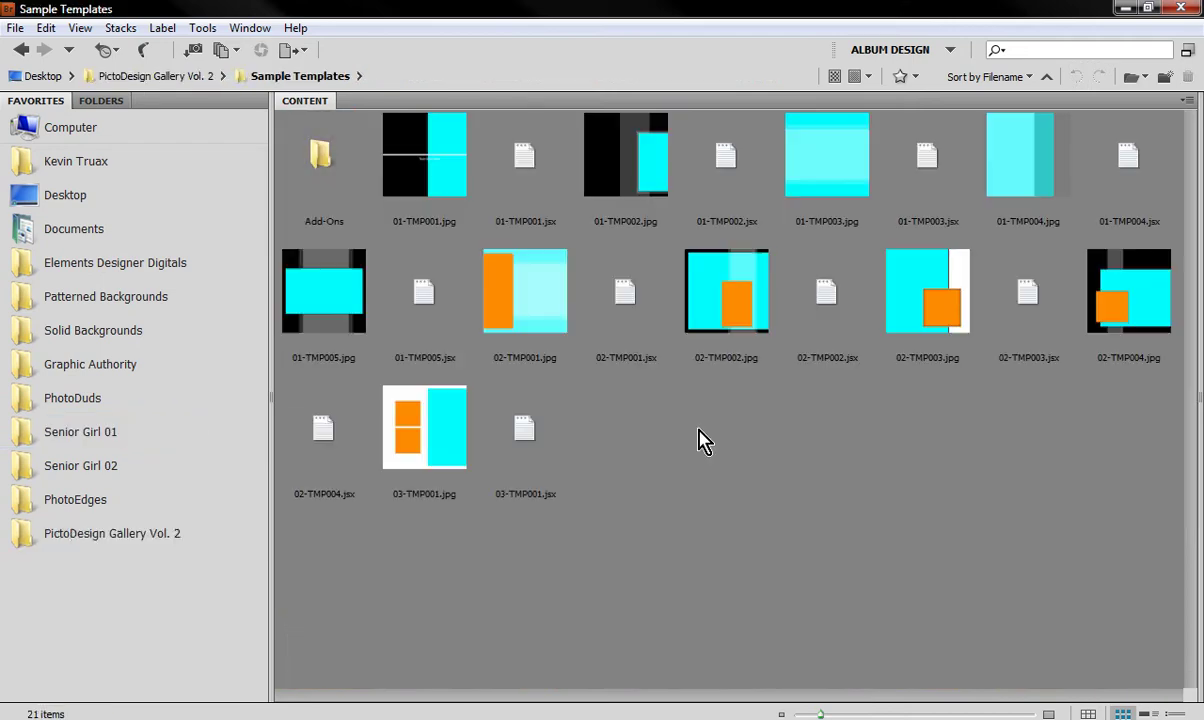
{"action": "left_click", "coordinate": [540, 312]}
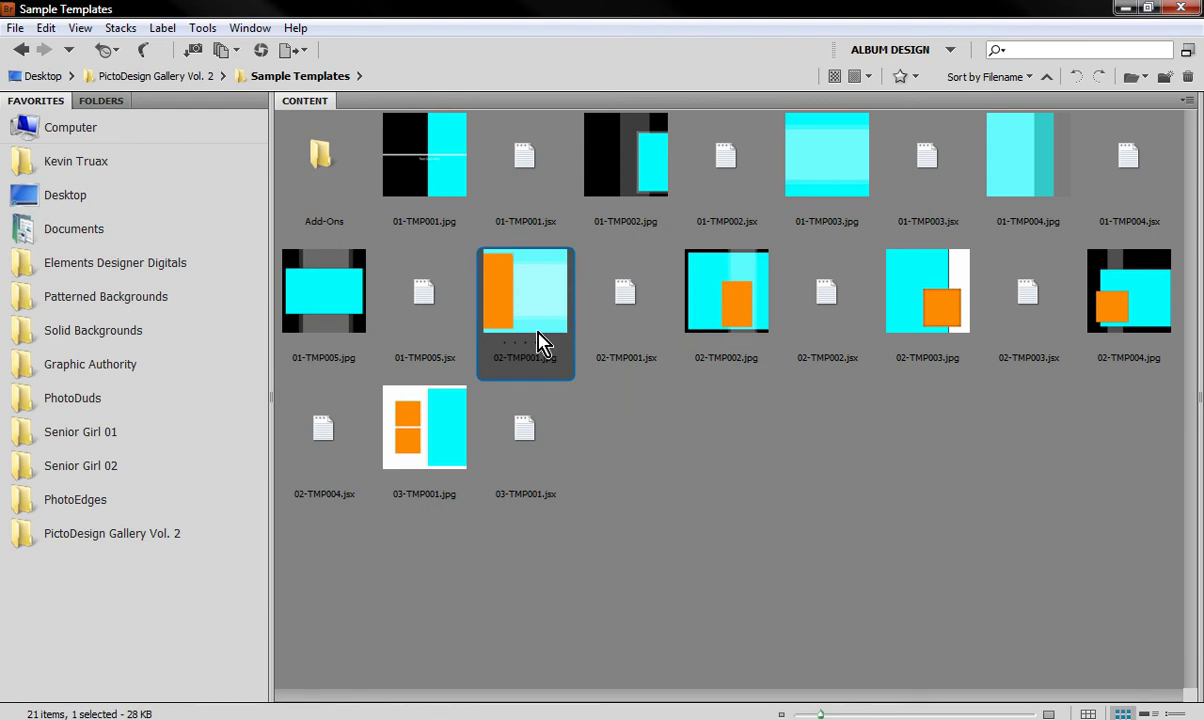
{"action": "left_click", "coordinate": [745, 310]}
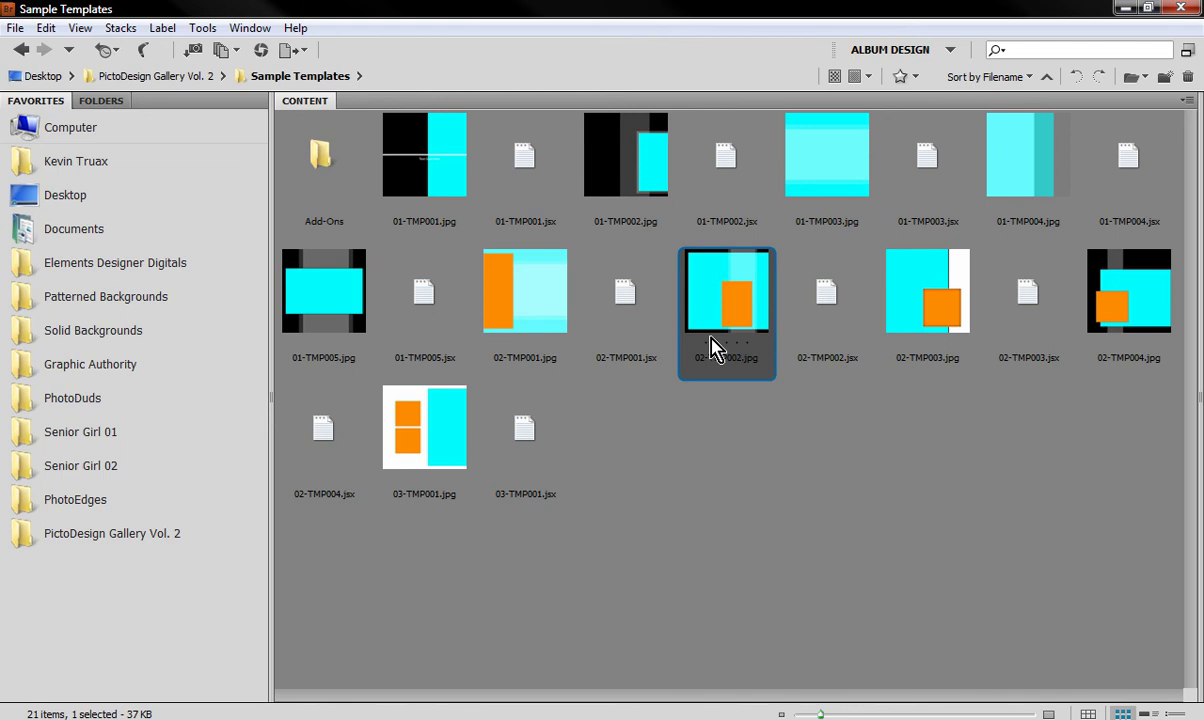
{"action": "left_click", "coordinate": [825, 302]}
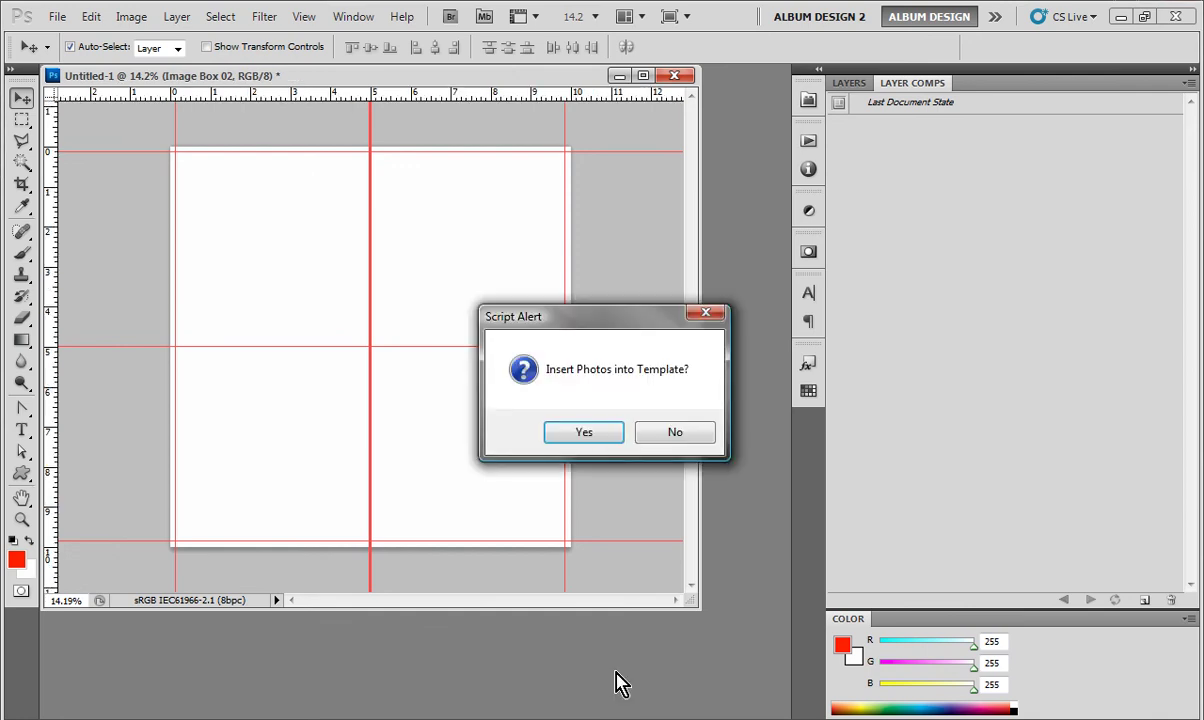
Step: Place IMG_9113-19.jpg from Senior Girl 01 into the new template's Image Box 01
{"action": "left_click", "coordinate": [584, 433]}
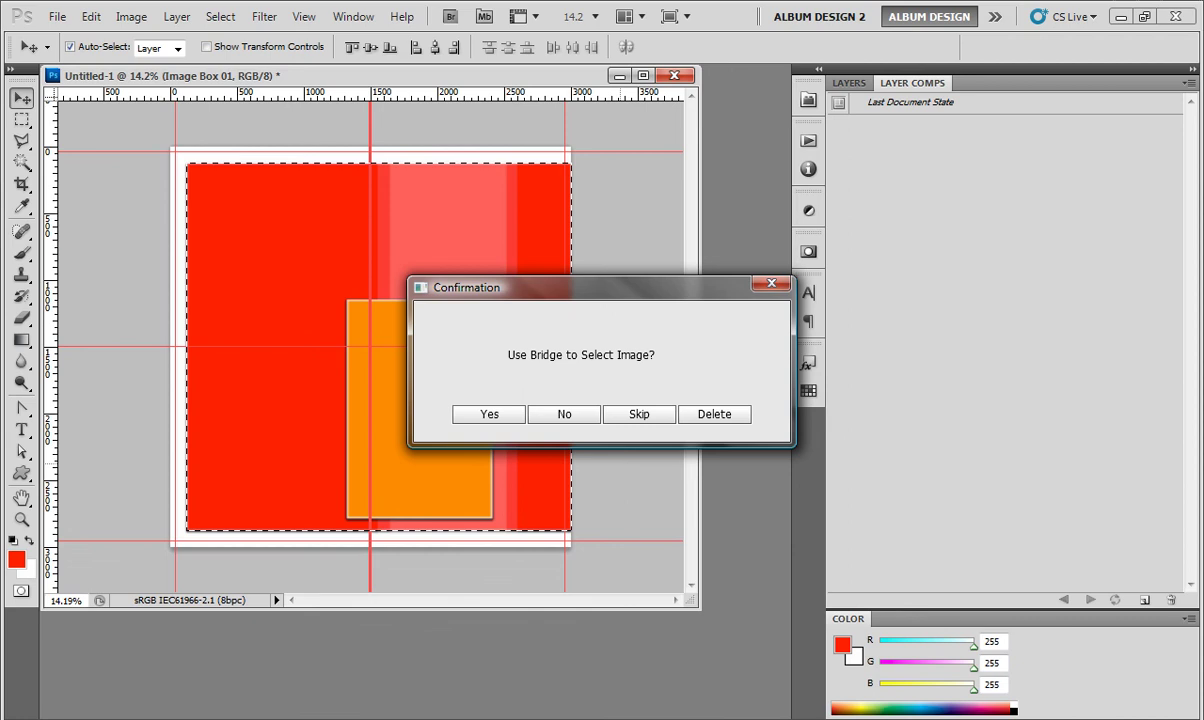
{"action": "left_click", "coordinate": [489, 414]}
{"action": "left_click", "coordinate": [97, 440]}
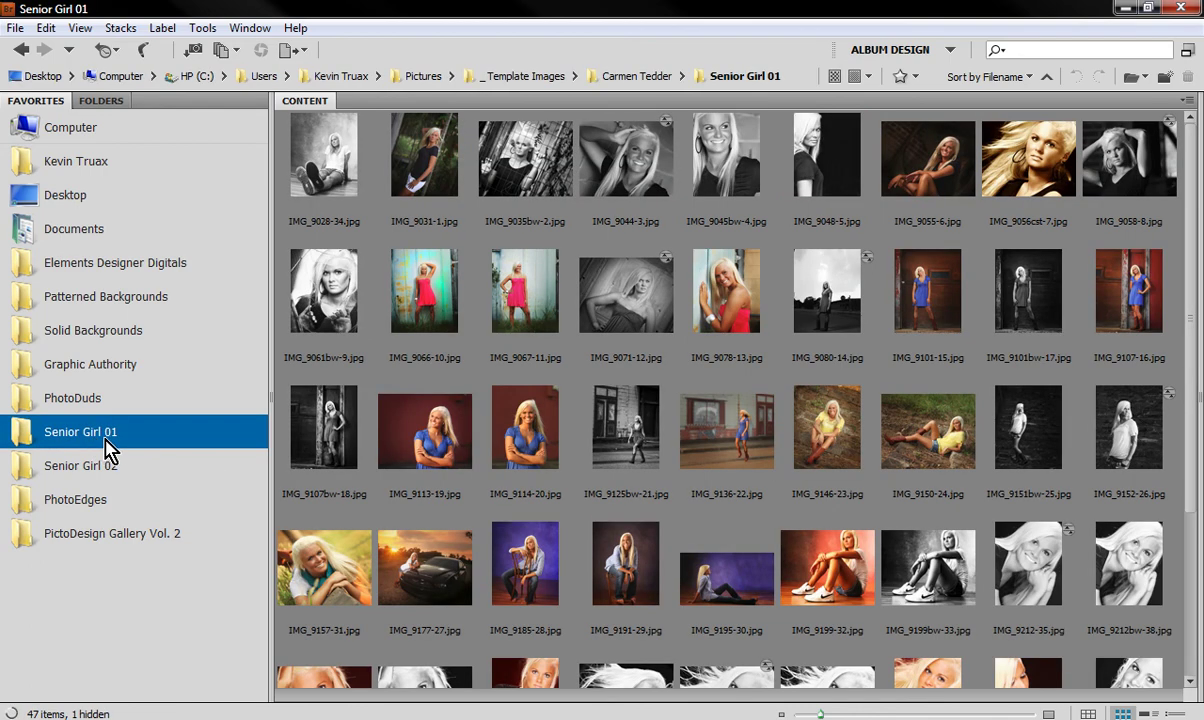
{"action": "double_click", "coordinate": [427, 432]}
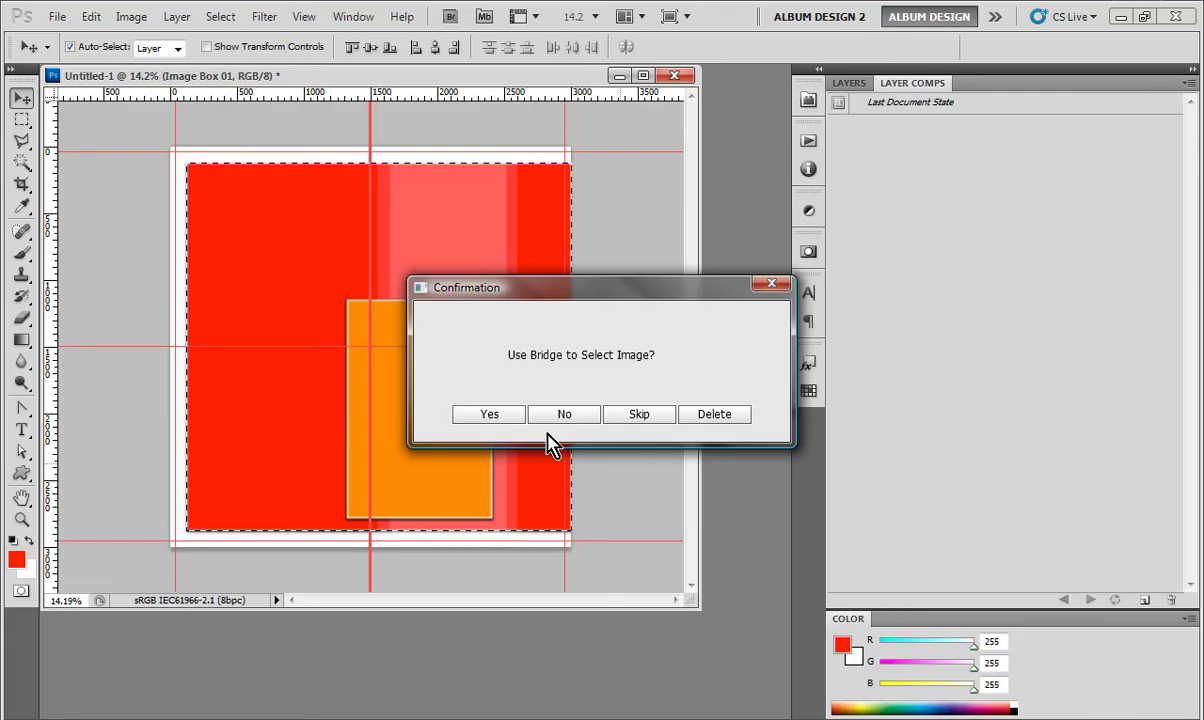
{"action": "left_click", "coordinate": [495, 416]}
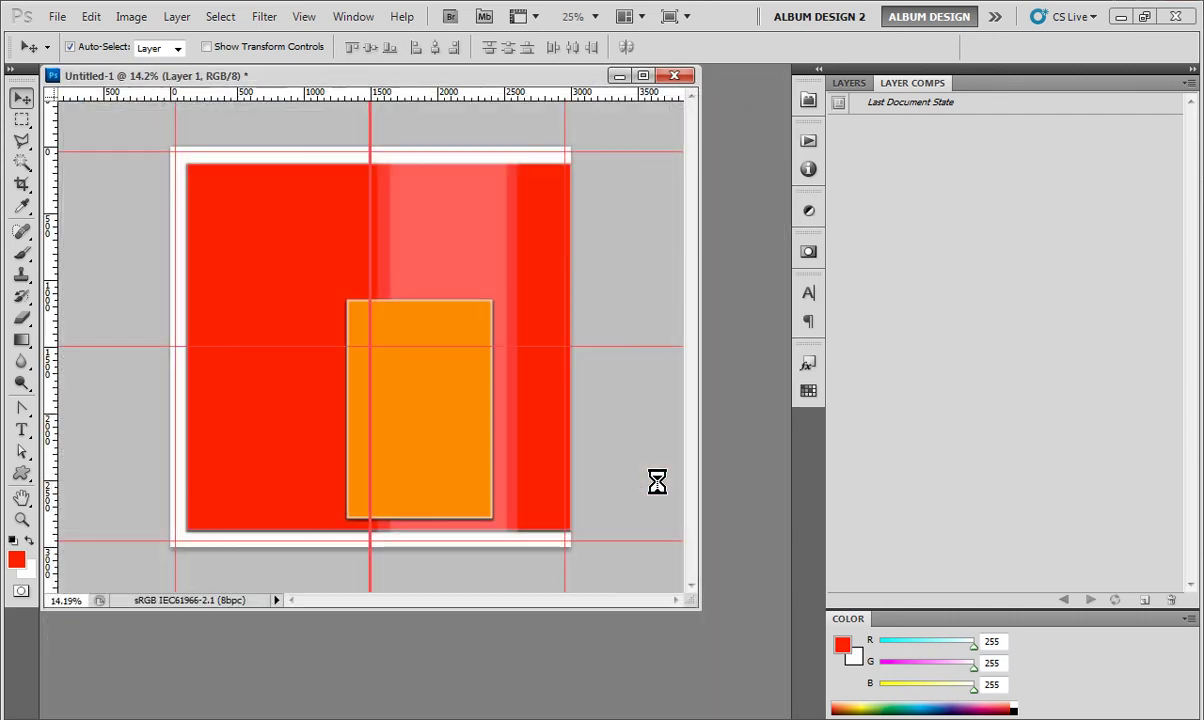
Step: Flip the photo horizontally, shift it slightly left, and commit the transform
{"action": "key", "text": "ctrl+t"}
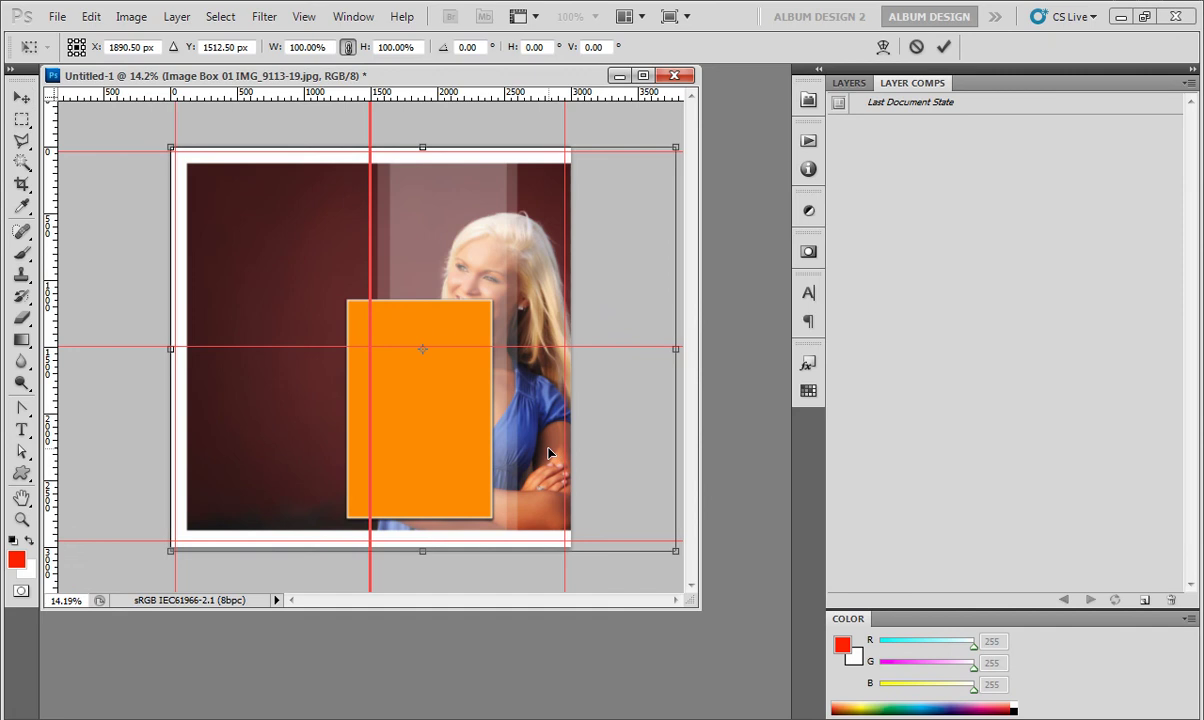
{"action": "right_click", "coordinate": [557, 450]}
{"action": "left_click", "coordinate": [607, 415]}
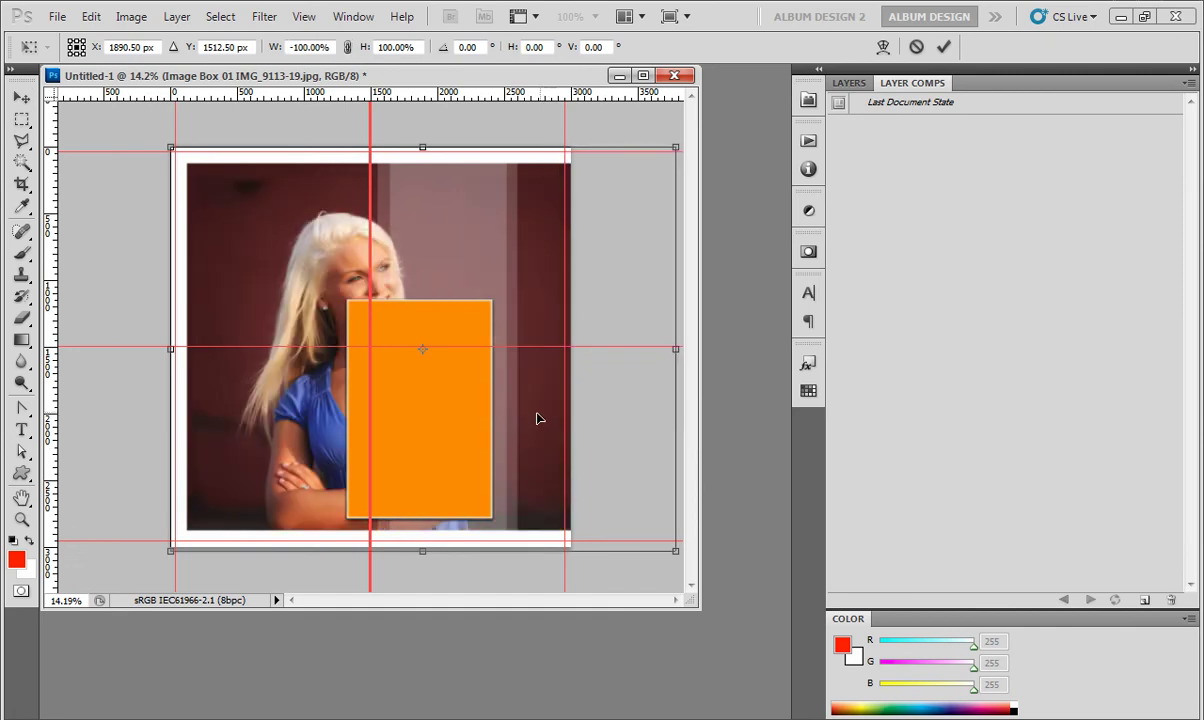
{"action": "left_click_drag", "start_coordinate": [472, 420], "coordinate": [463, 420]}
{"action": "key", "text": "Return"}
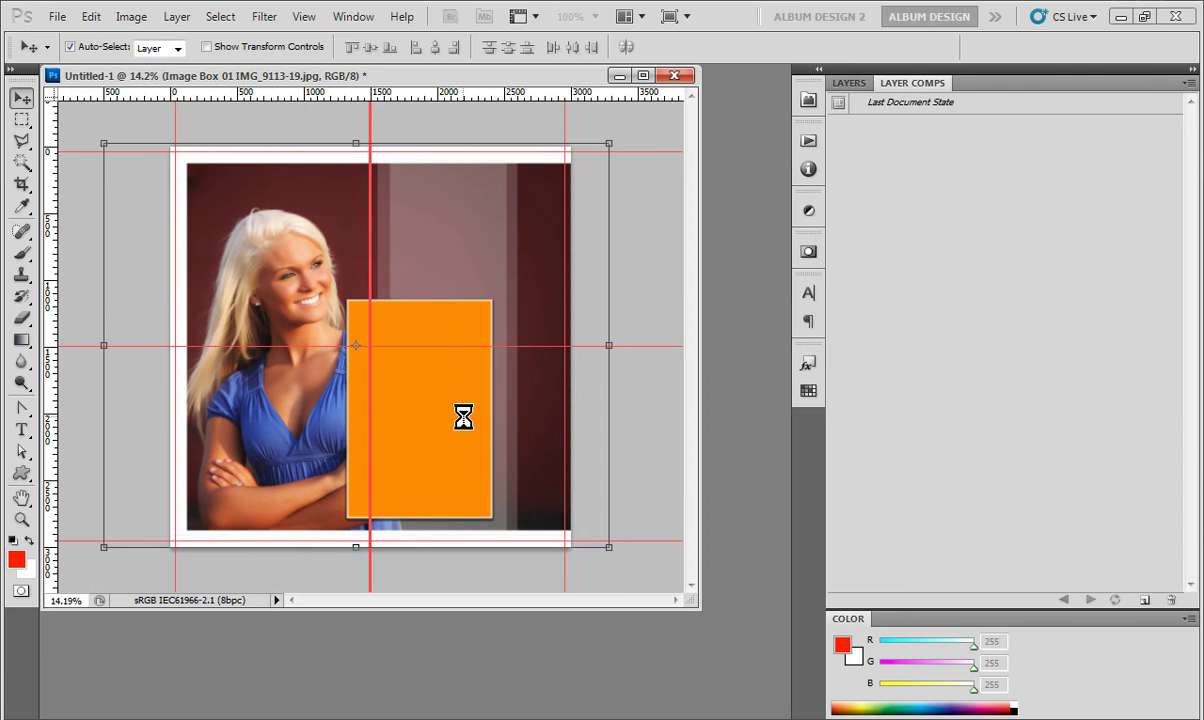
Step: Place IMG_9114-20.jpg from Bridge into Image Box 02 and commit it
{"action": "key", "text": "F2"}
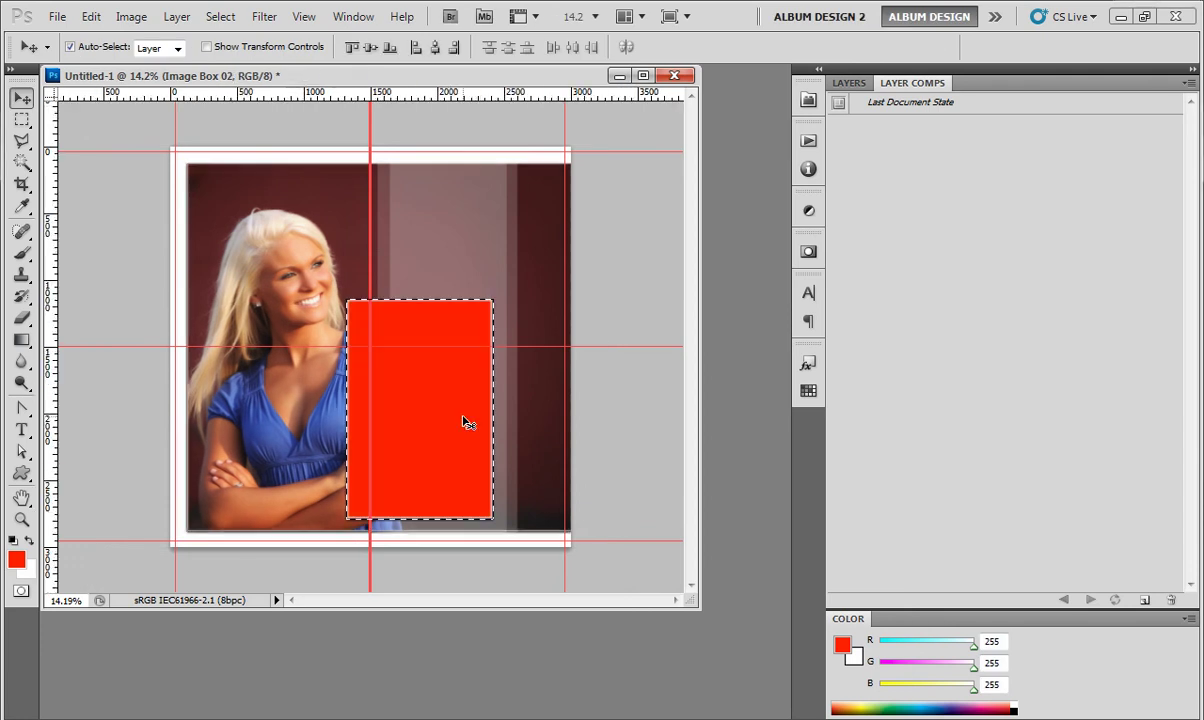
{"action": "left_click", "coordinate": [466, 416]}
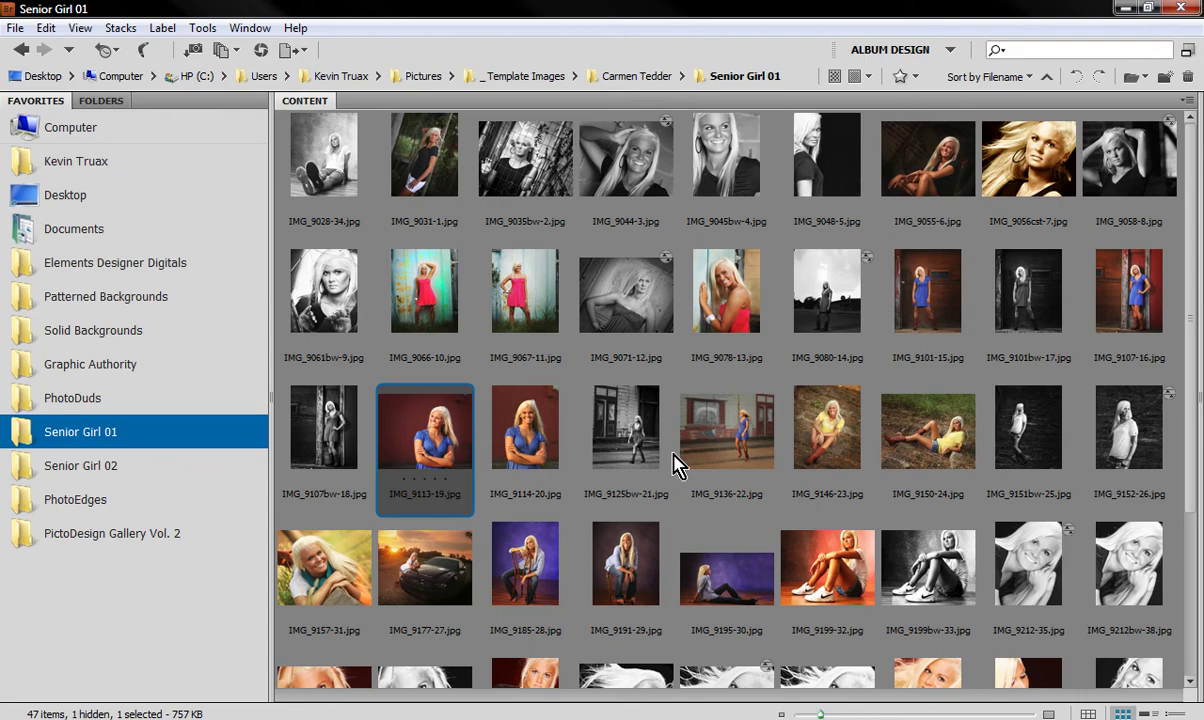
{"action": "left_click", "coordinate": [489, 421]}
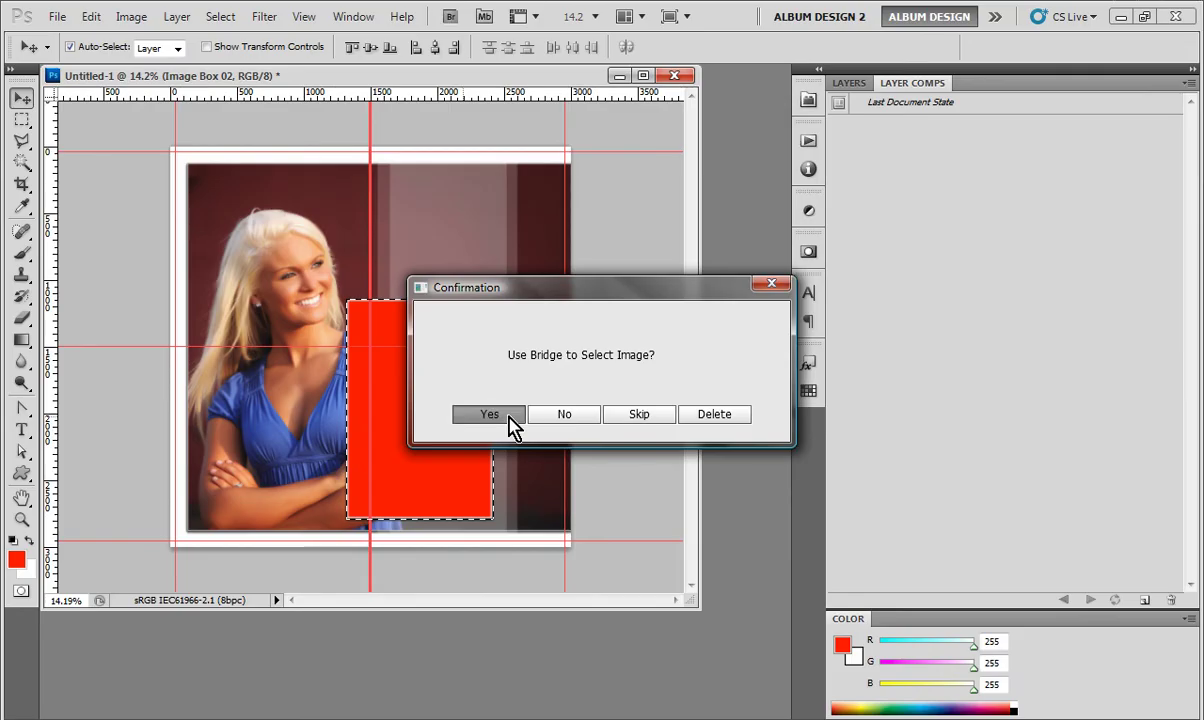
{"action": "left_click", "coordinate": [509, 420]}
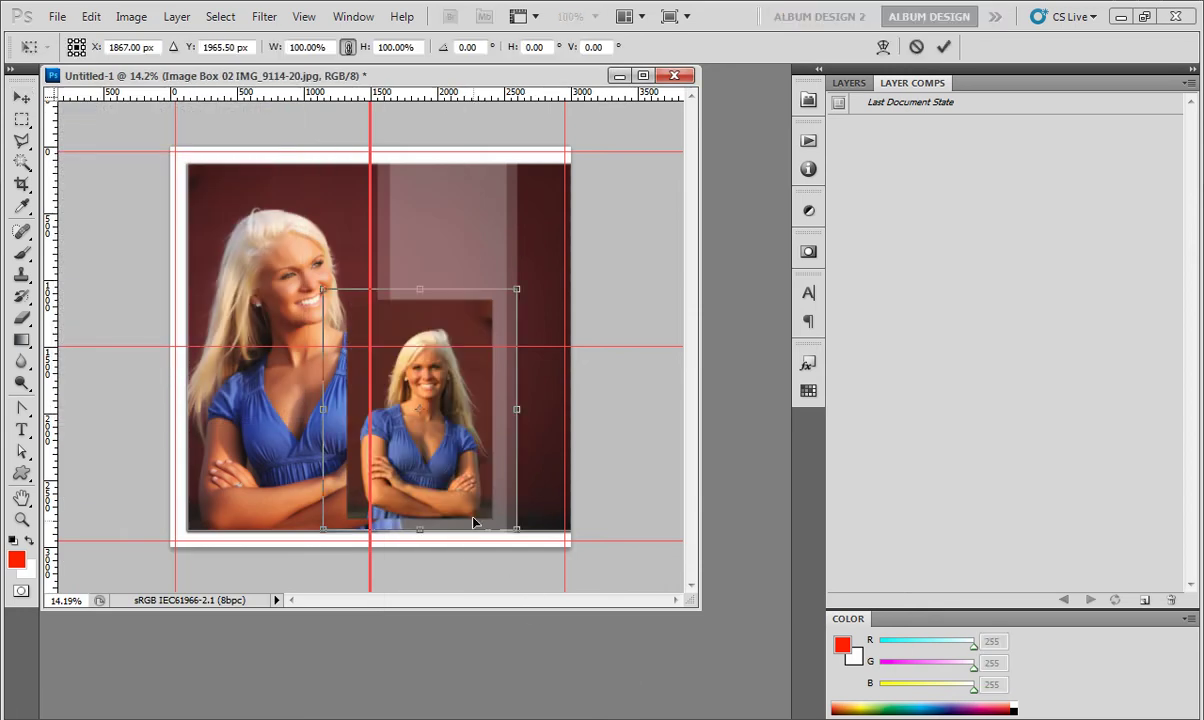
{"action": "key", "text": "Return"}
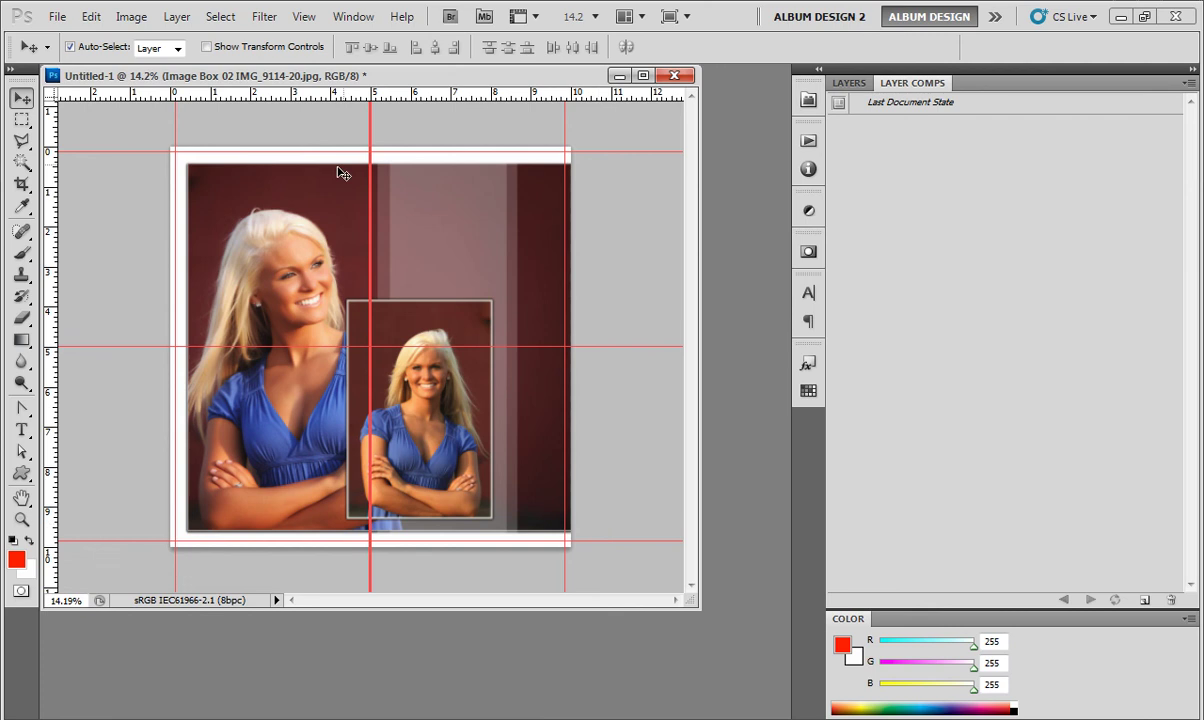
Step: Lower Image Box 01's fill to about 62%, then close the document without saving
{"action": "left_click", "coordinate": [318, 197]}
{"action": "left_click", "coordinate": [834, 84]}
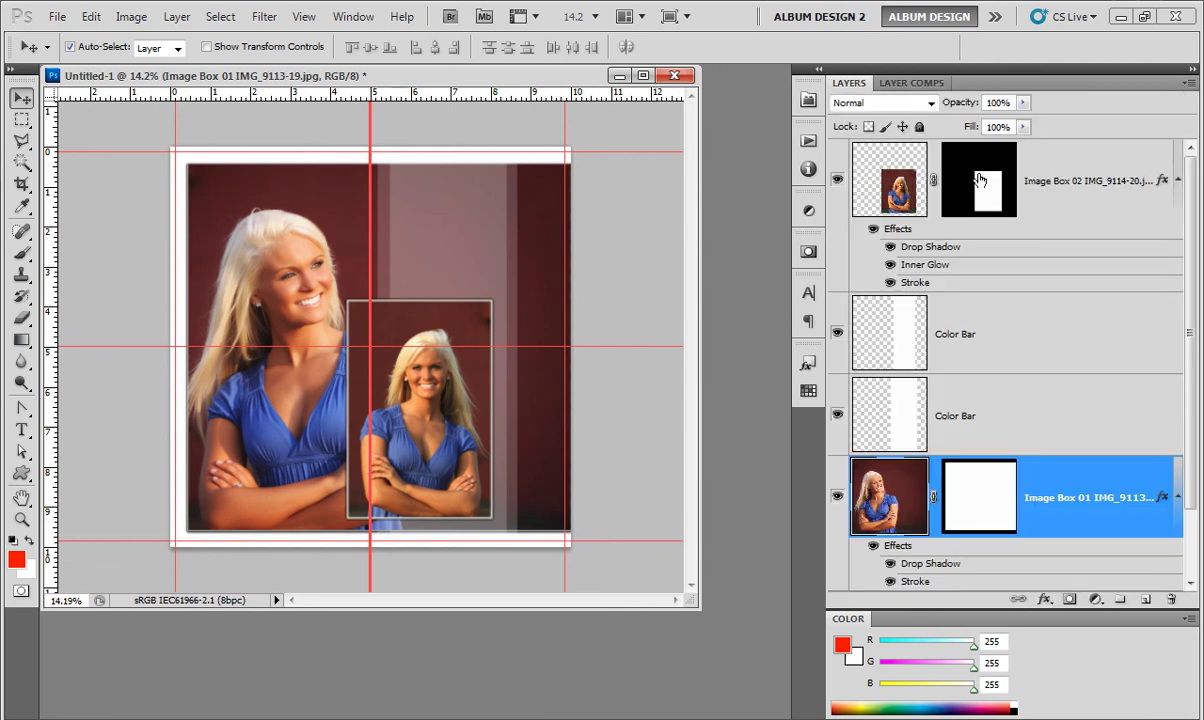
{"action": "left_click", "coordinate": [1024, 127]}
{"action": "left_click_drag", "start_coordinate": [1030, 140], "coordinate": [986, 169]}
{"action": "left_click", "coordinate": [599, 274]}
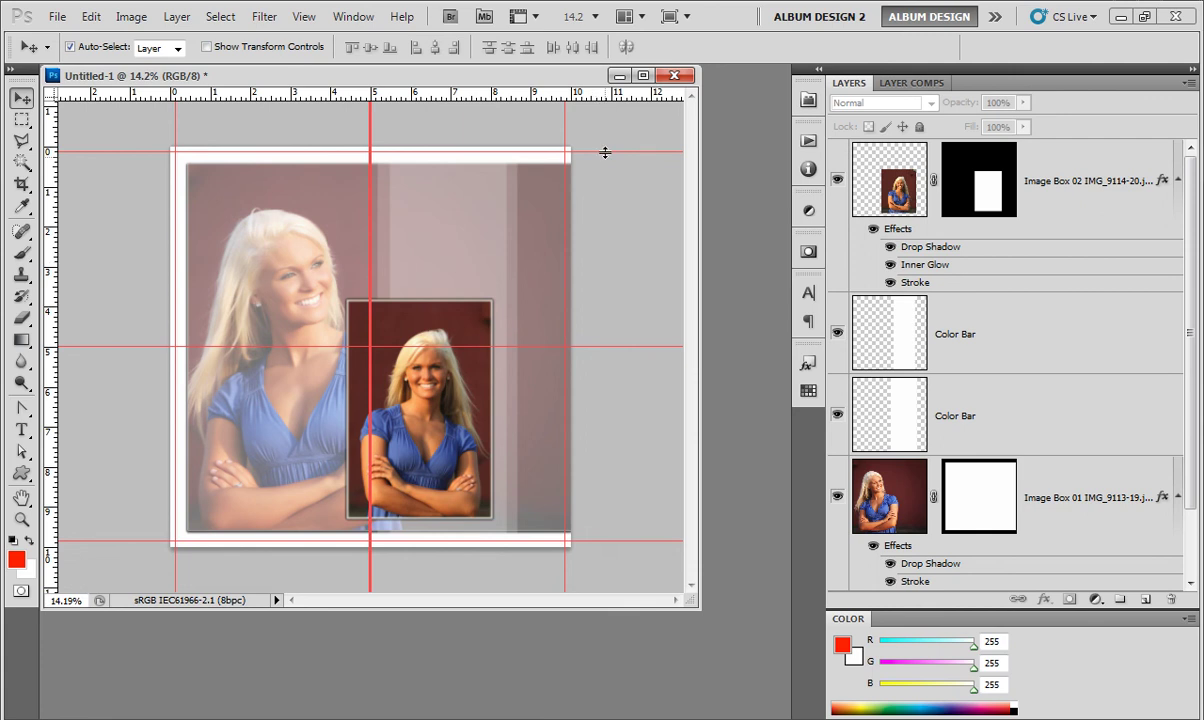
{"action": "left_click", "coordinate": [674, 75]}
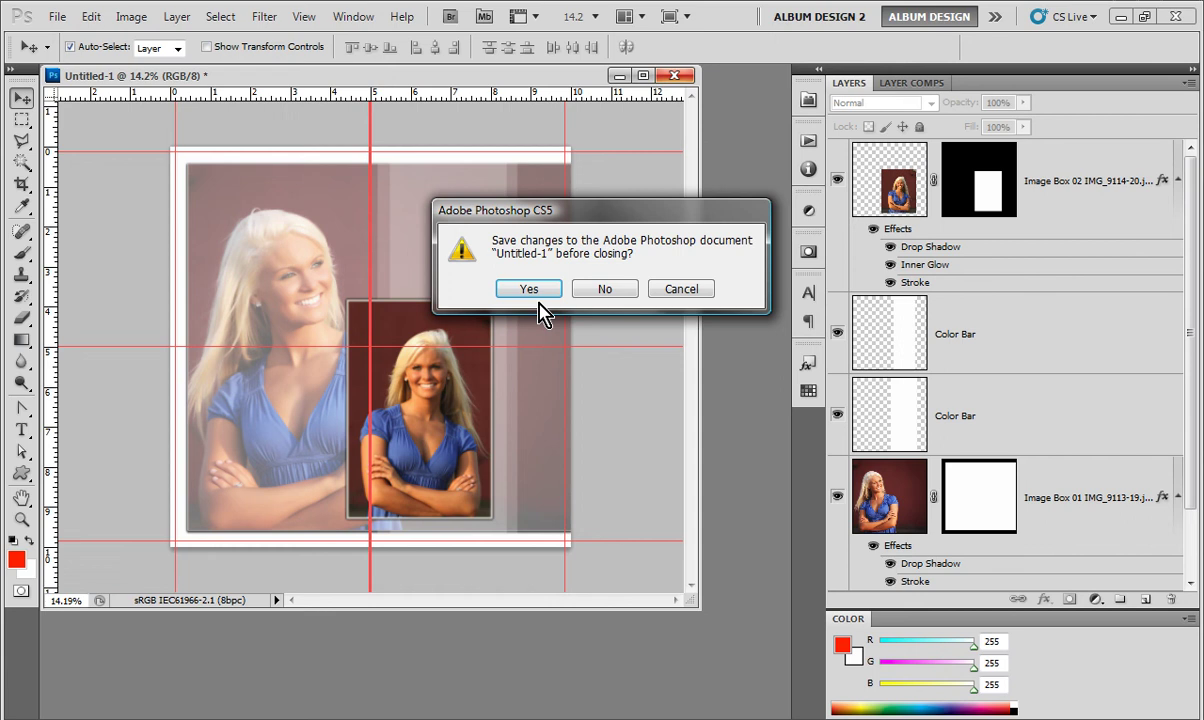
{"action": "left_click", "coordinate": [602, 296]}
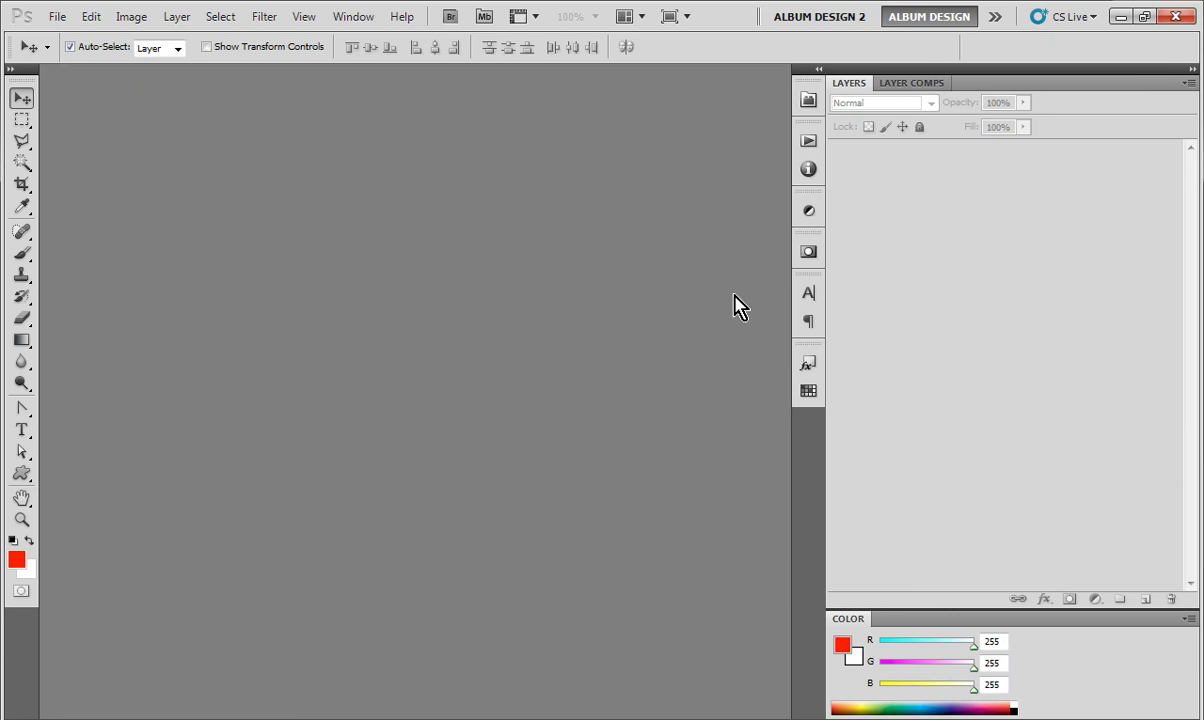
Step: Create an EasyAlbum document using category iBindDesigns - SQ - Square and preset 10x10 SQ Spread
{"action": "left_click", "coordinate": [808, 100]}
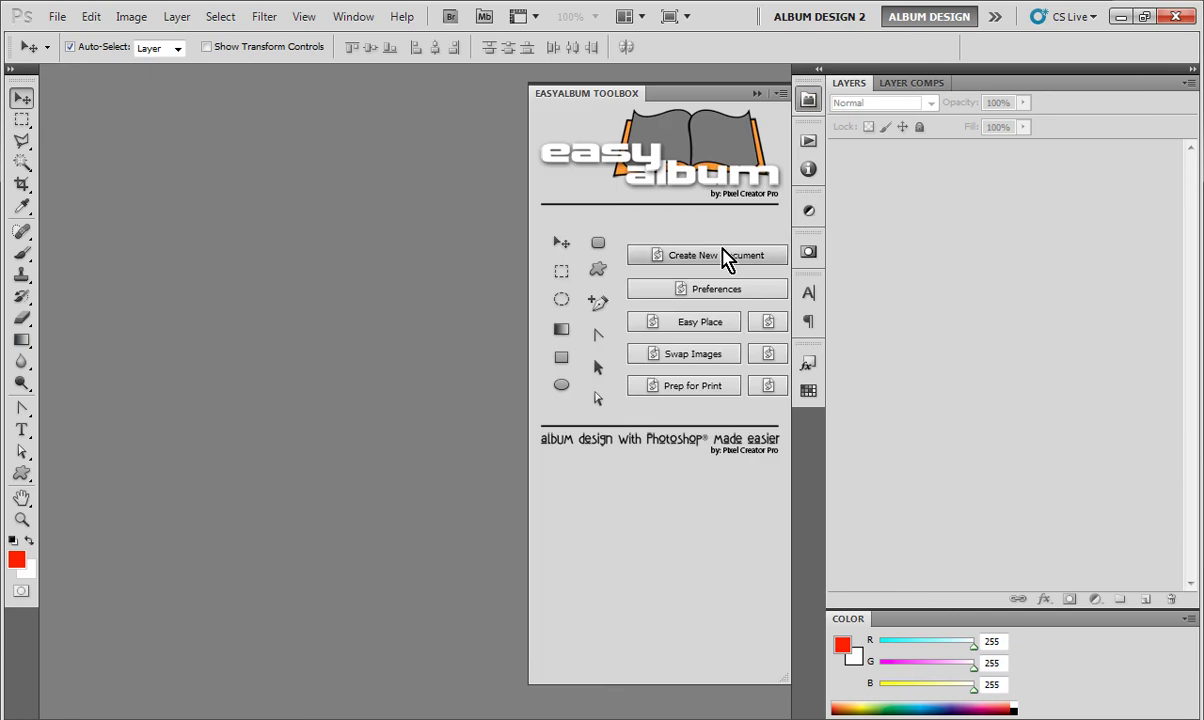
{"action": "left_click", "coordinate": [725, 253]}
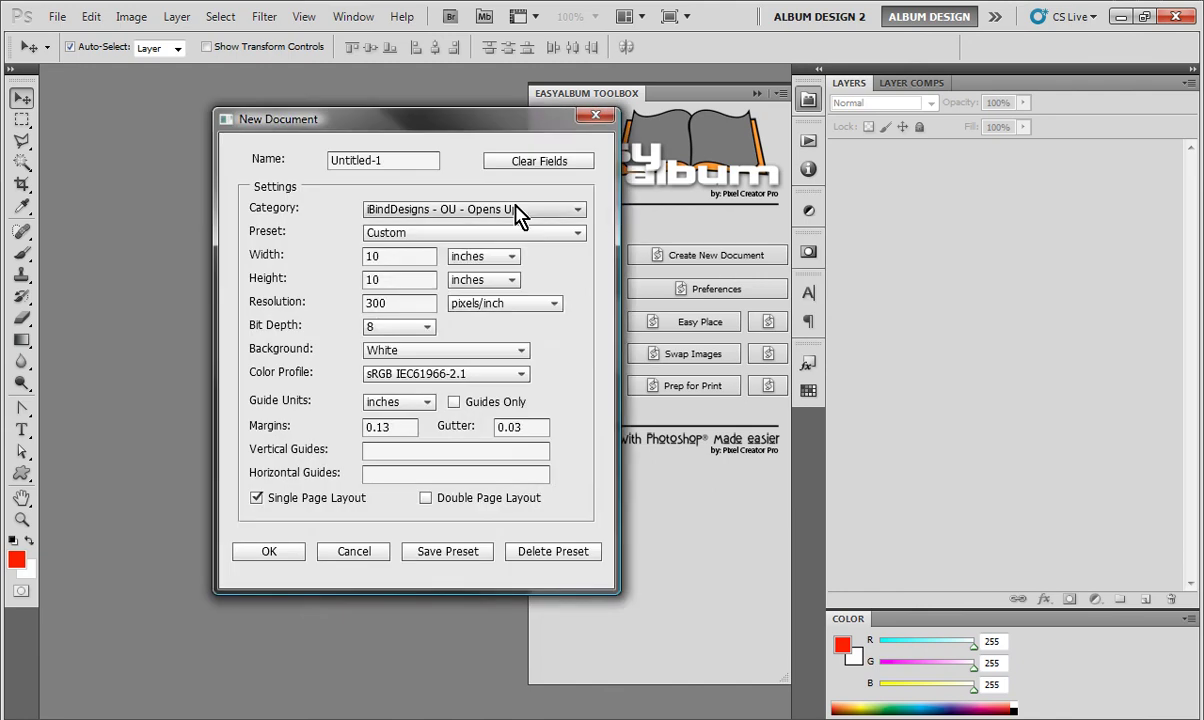
{"action": "left_click", "coordinate": [523, 211]}
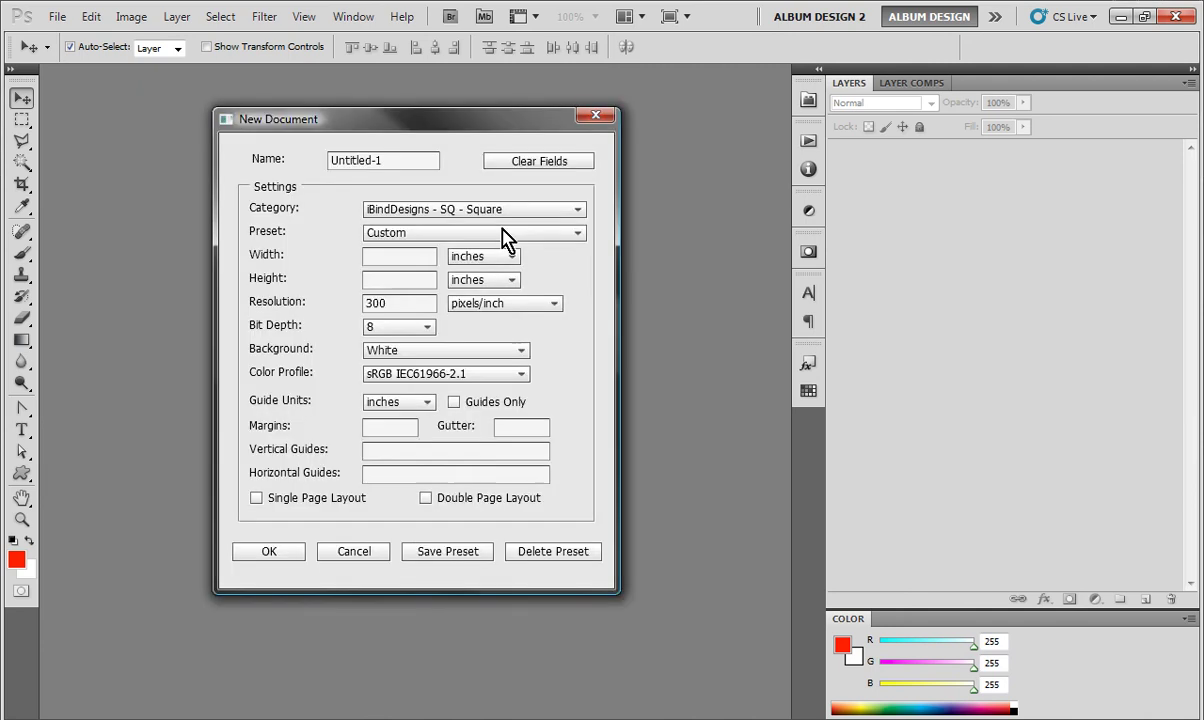
{"action": "left_click", "coordinate": [503, 233]}
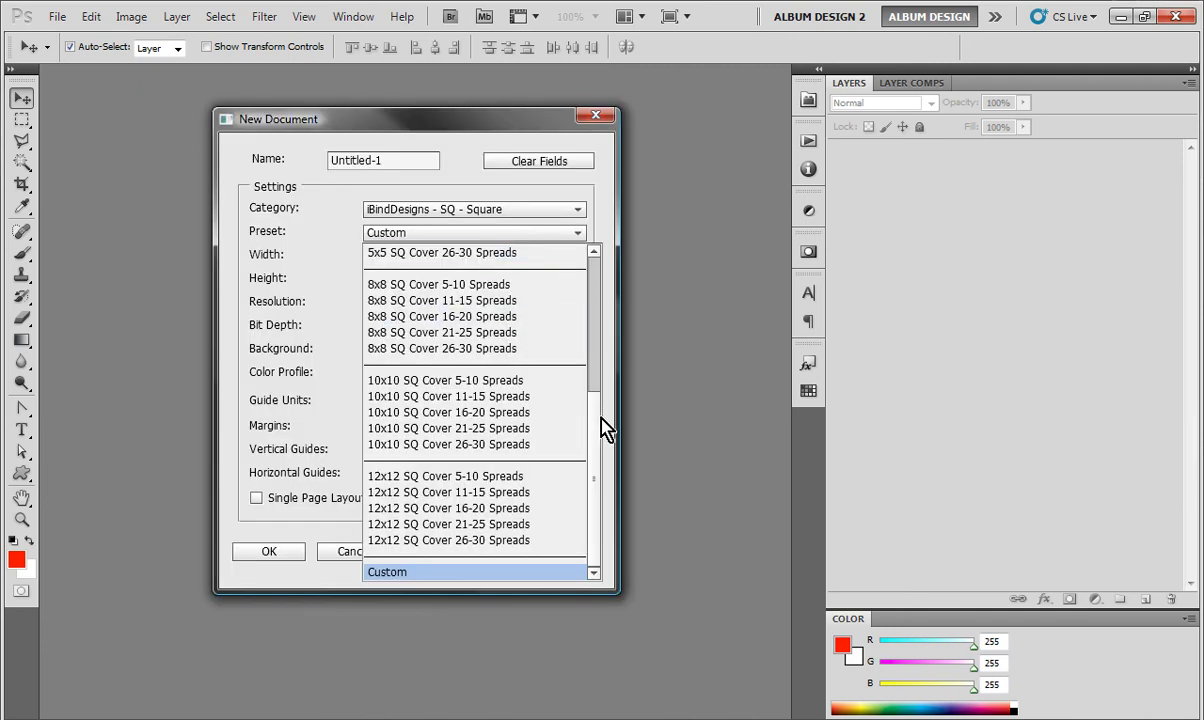
{"action": "left_click_drag", "start_coordinate": [602, 430], "coordinate": [591, 296]}
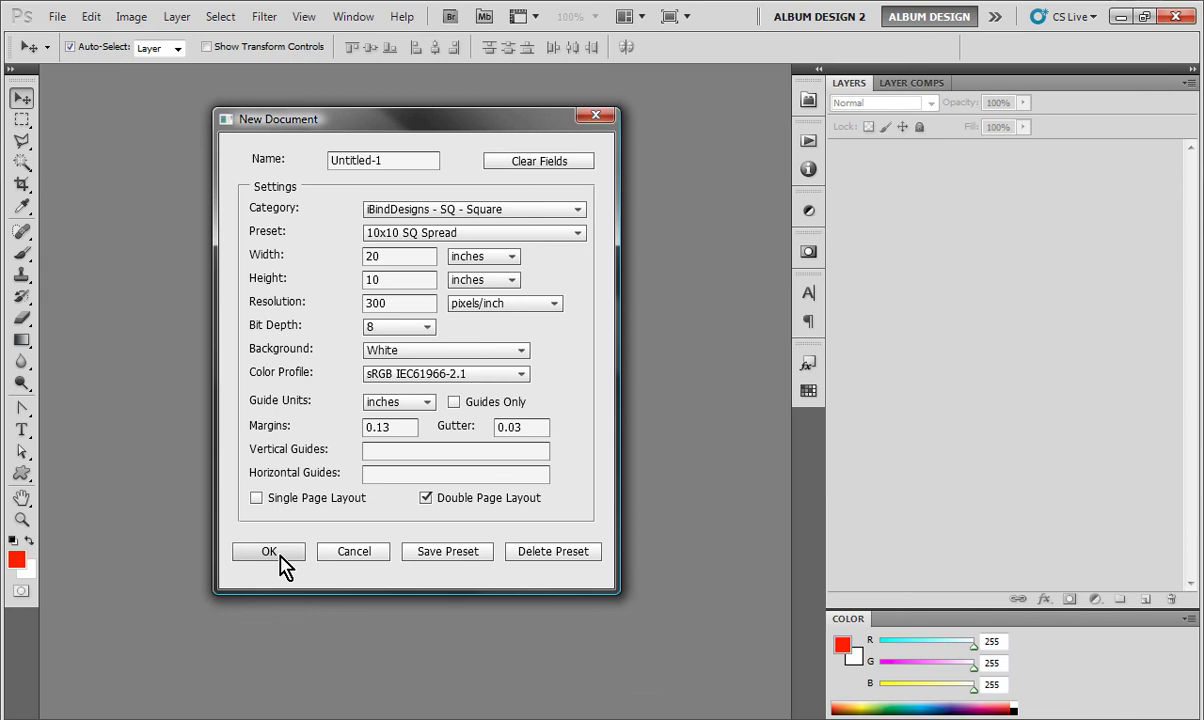
{"action": "key", "text": "Return"}
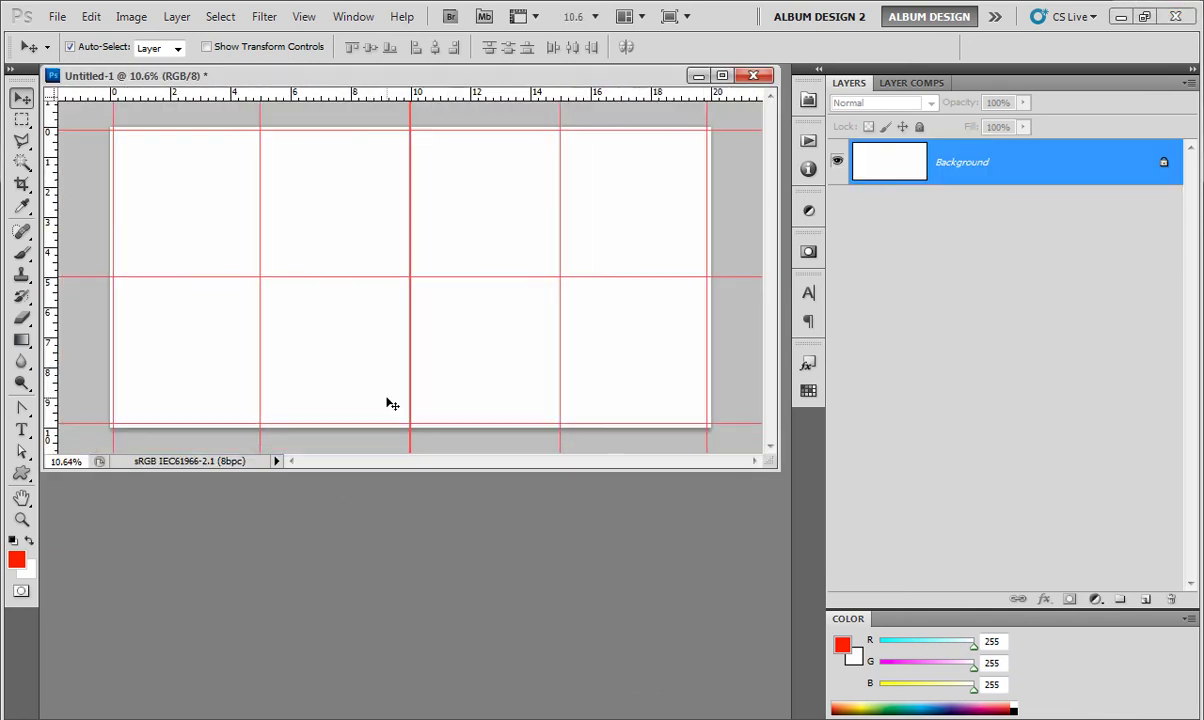
Step: Drag a rectangular marquee from the spread's top-left corner to the guide
{"action": "key", "text": "m"}
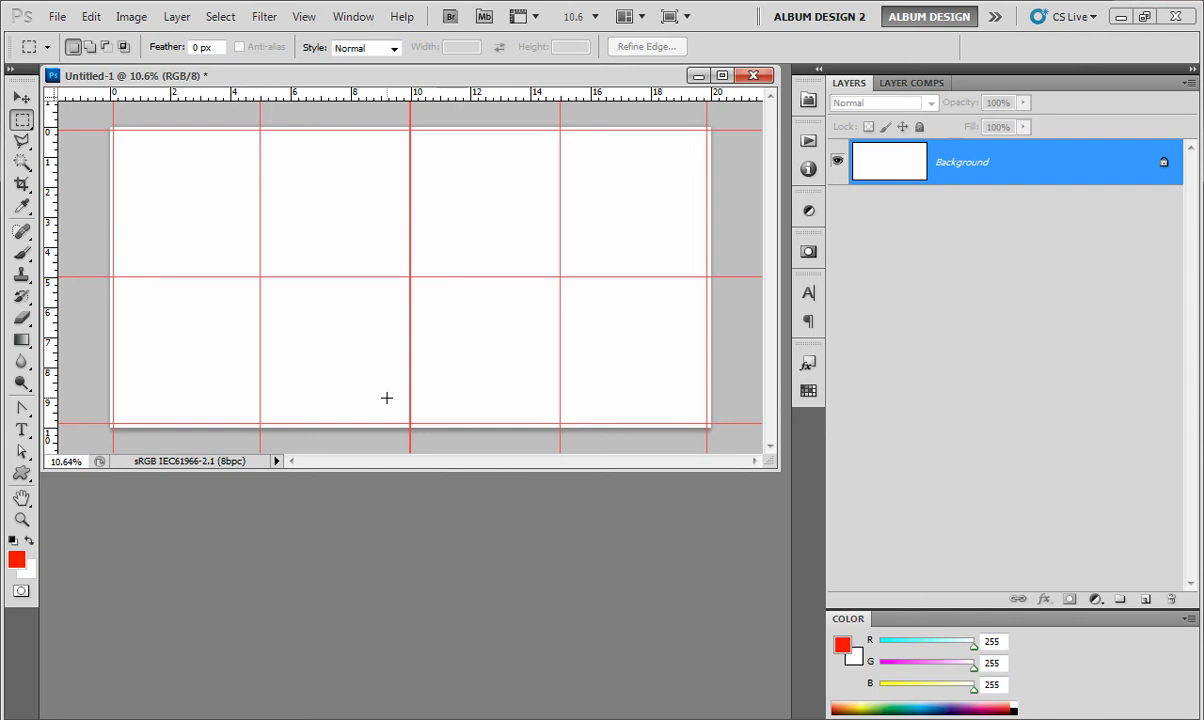
{"action": "scroll", "coordinate": [386, 398], "scroll_direction": "down", "scroll_amount": 1}
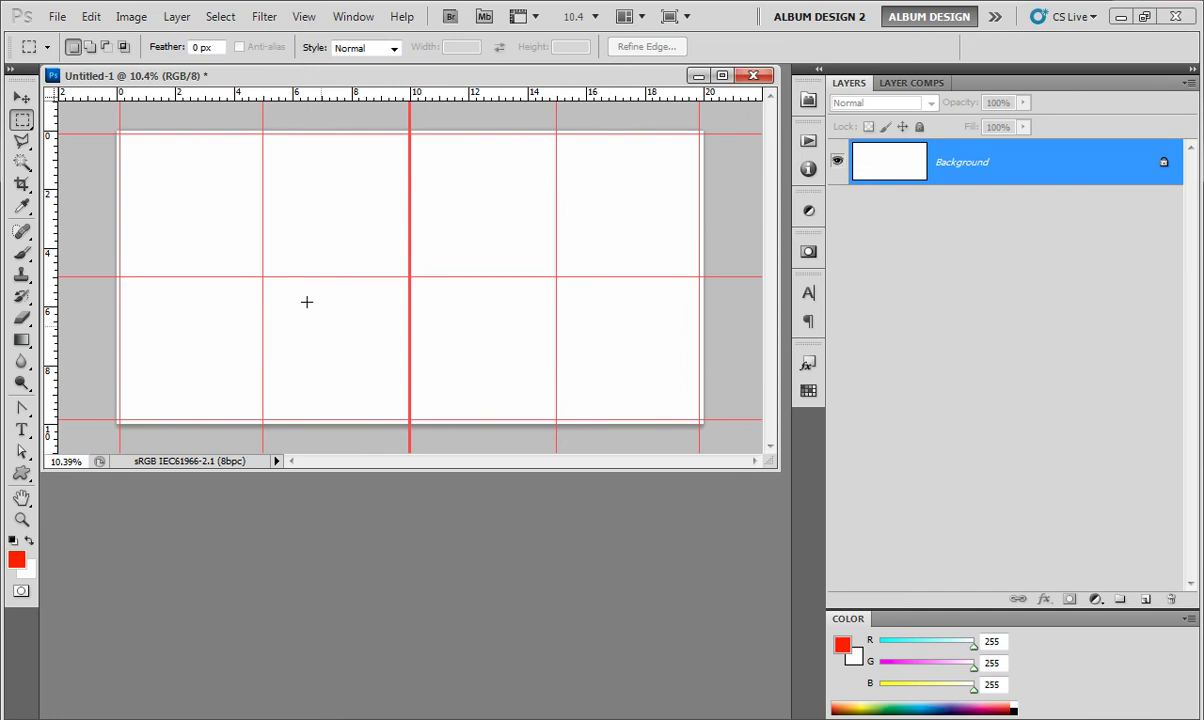
{"action": "left_click_drag", "start_coordinate": [101, 114], "coordinate": [165, 189]}
{"action": "left_click_drag", "start_coordinate": [402, 445], "coordinate": [411, 449]}
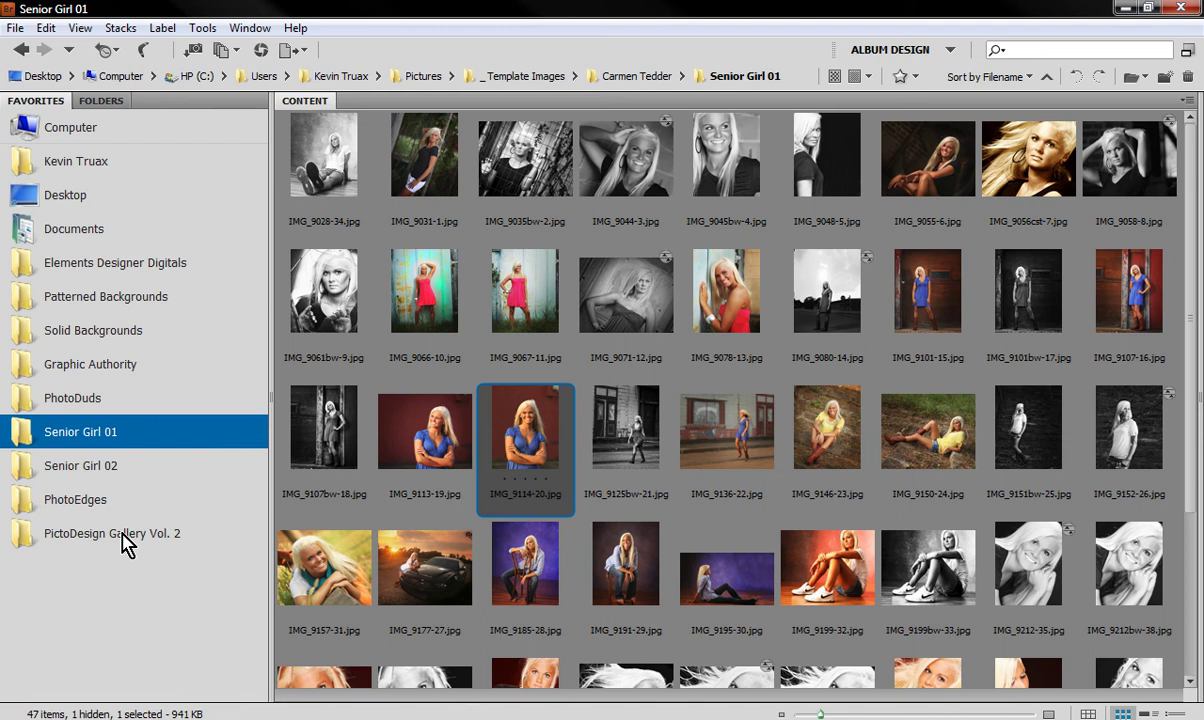
Step: Run 01-TMP001.jsx from PictoDesign Gallery Vol. 2 > Sample Templates, declining photo insertion
{"action": "left_click", "coordinate": [125, 540]}
{"action": "double_click", "coordinate": [328, 193]}
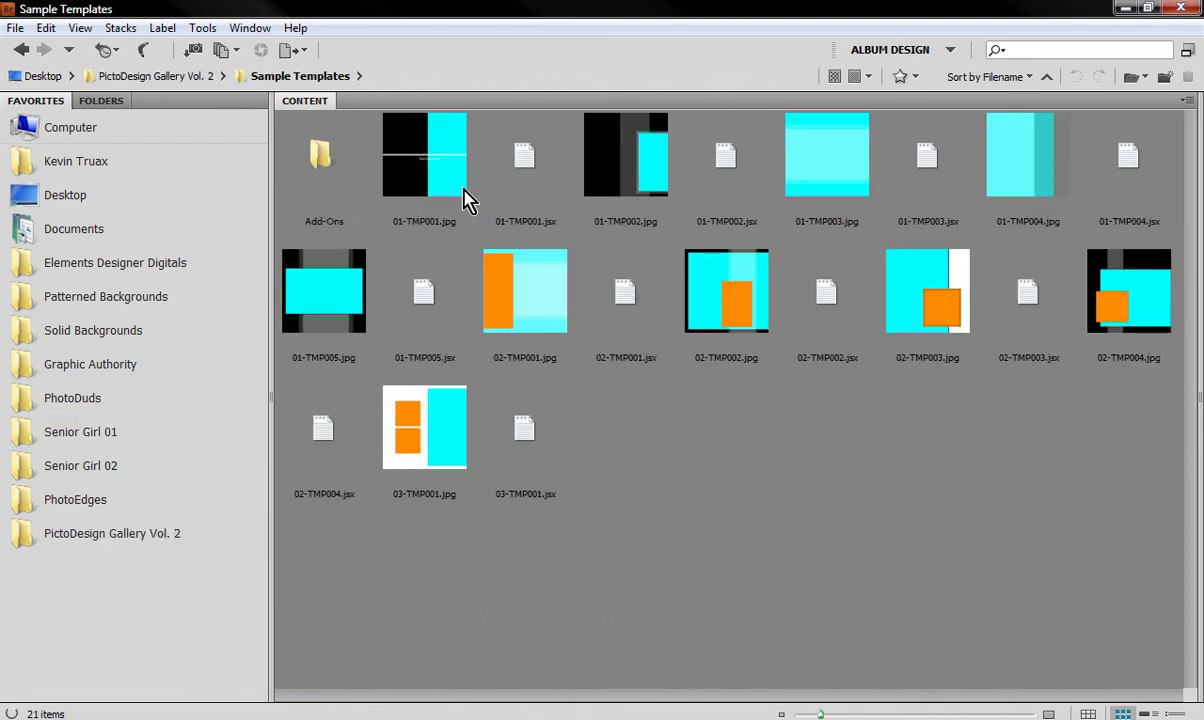
{"action": "double_click", "coordinate": [522, 175]}
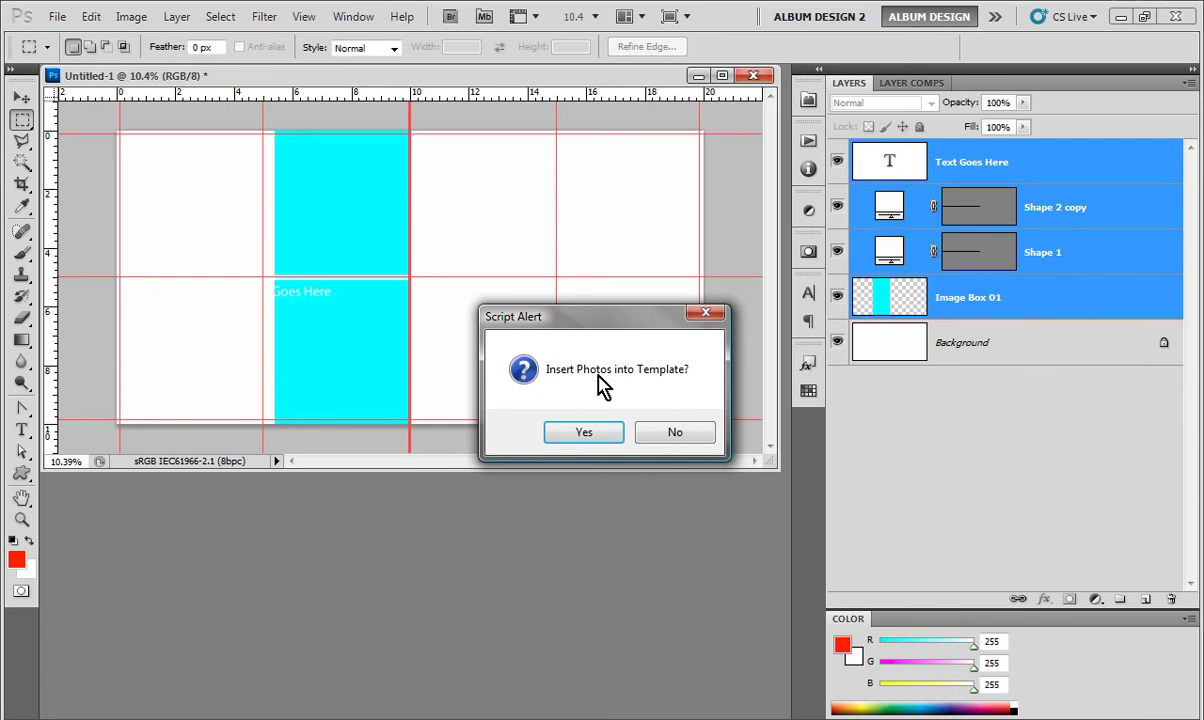
{"action": "left_click", "coordinate": [697, 437]}
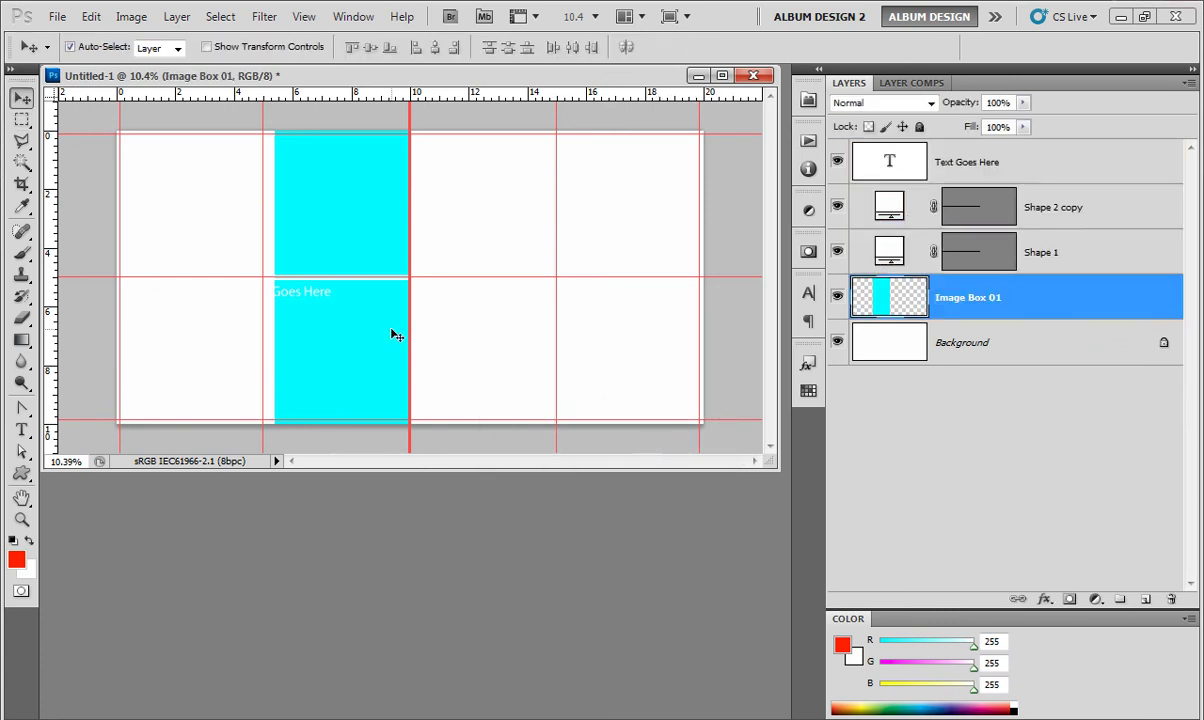
Step: Widen Image Box 01 across the spread and fill the Background layer with black
{"action": "left_click_drag", "start_coordinate": [411, 277], "coordinate": [704, 277]}
{"action": "key", "text": "Return"}
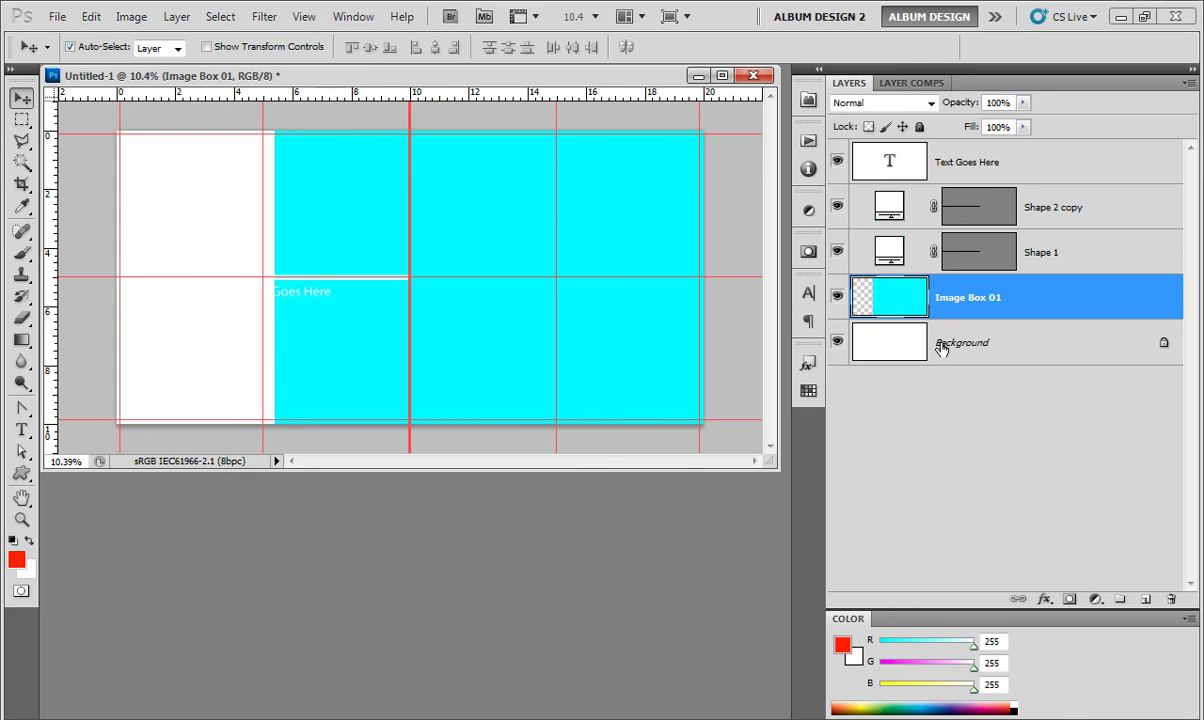
{"action": "left_click", "coordinate": [957, 345]}
{"action": "key", "text": "d"}
{"action": "key", "text": "alt+BackSpace"}
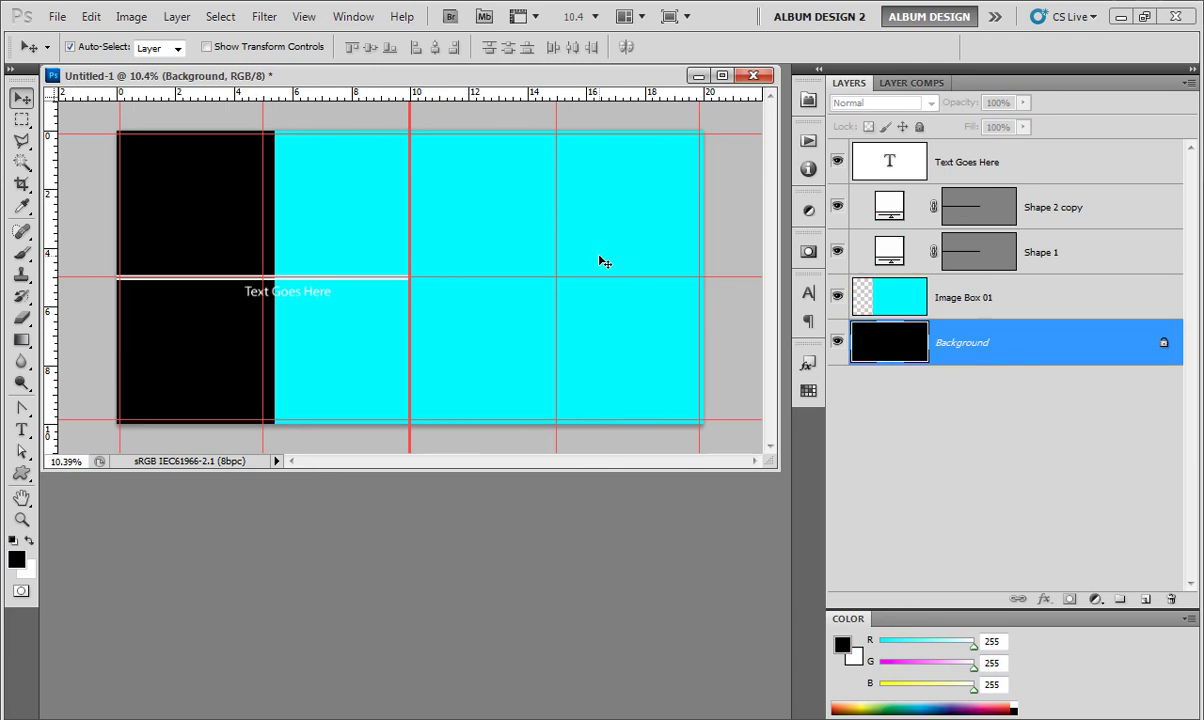
Step: Stretch the Shape 1 and Shape 2 copy lines to about 201% width
{"action": "left_click", "coordinate": [1050, 258]}
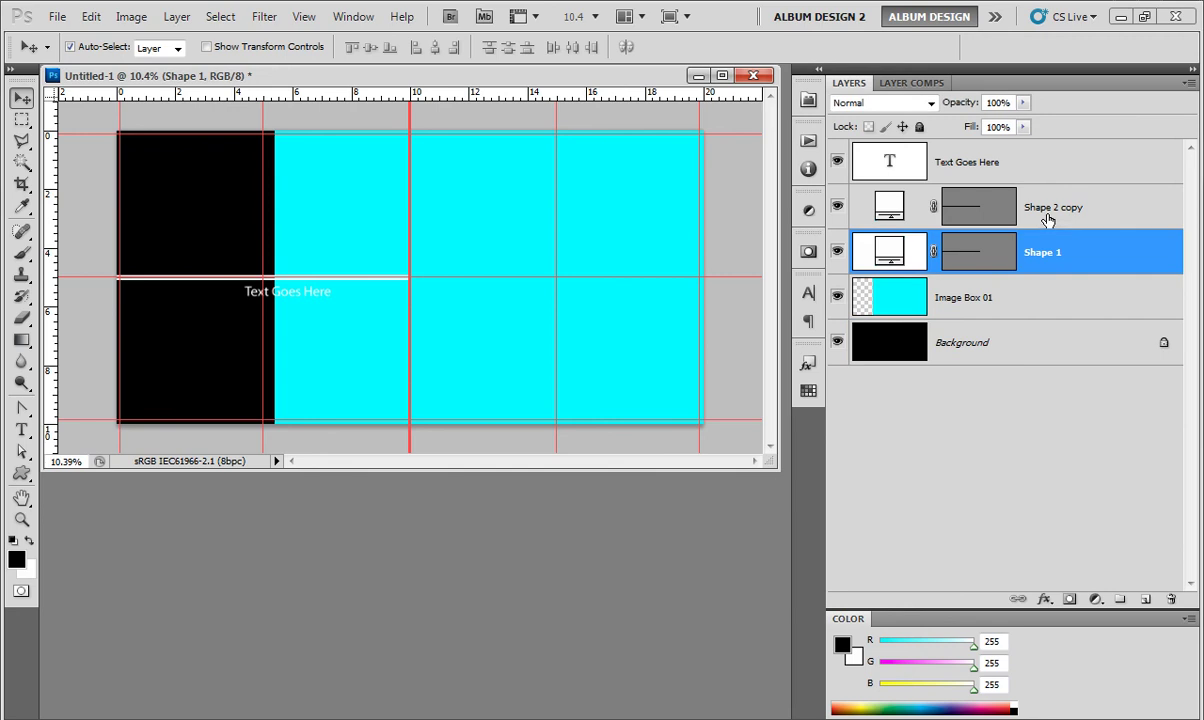
{"action": "left_click", "coordinate": [1047, 215], "text": "shift"}
{"action": "key", "text": "ctrl+t"}
{"action": "left_click_drag", "start_coordinate": [412, 277], "coordinate": [713, 278]}
{"action": "key", "text": "Return"}
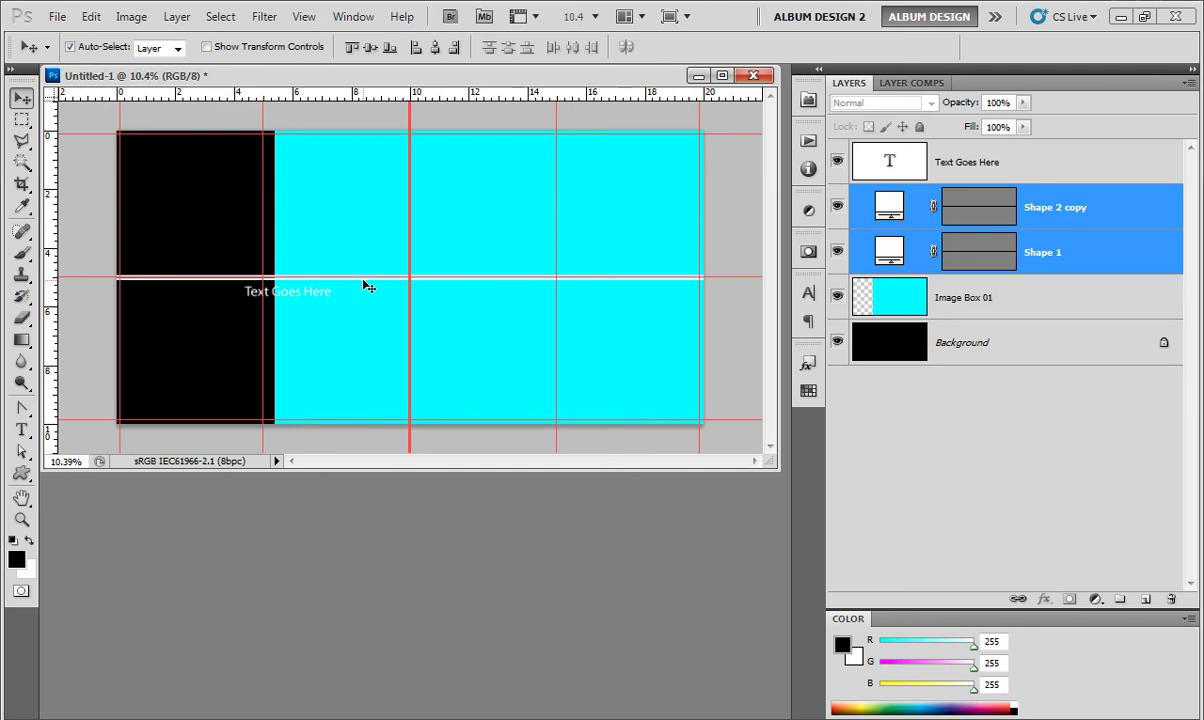
{"action": "key", "text": "m"}
{"action": "left_click_drag", "start_coordinate": [632, 339], "coordinate": [678, 352]}
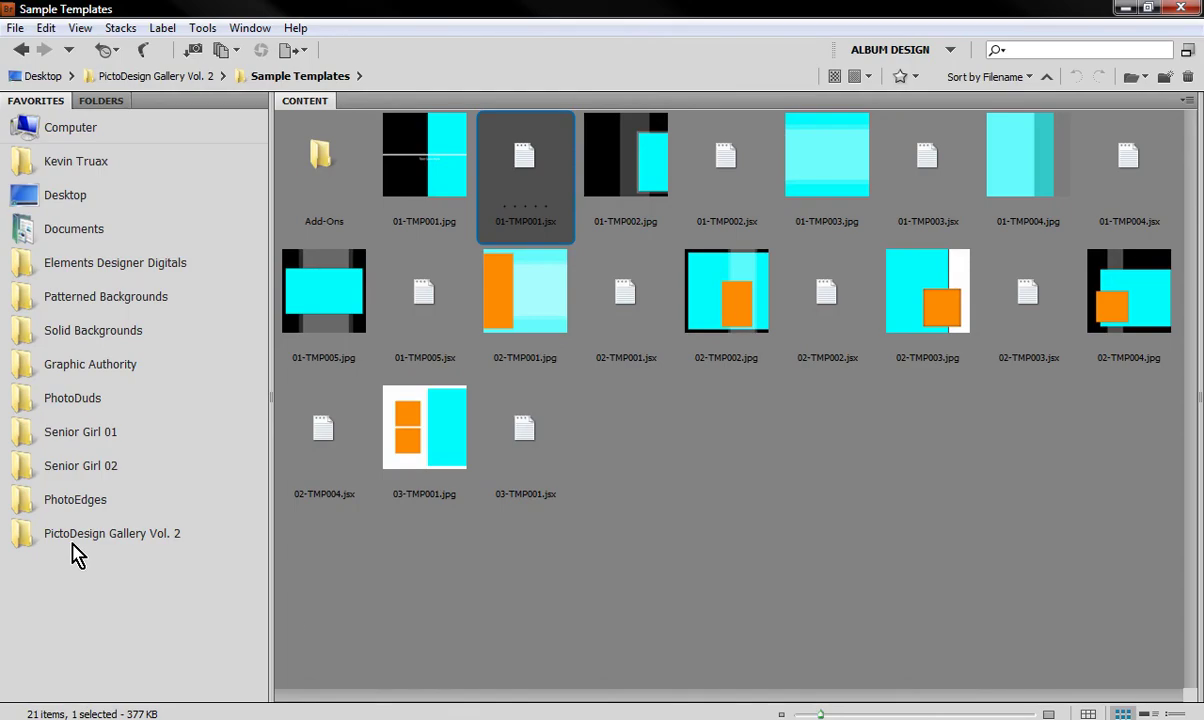
Step: Run the AO03-TMP002.jsx add-on from Sample Templates > Add-Ons on the spread
{"action": "left_click", "coordinate": [40, 535]}
{"action": "double_click", "coordinate": [318, 176]}
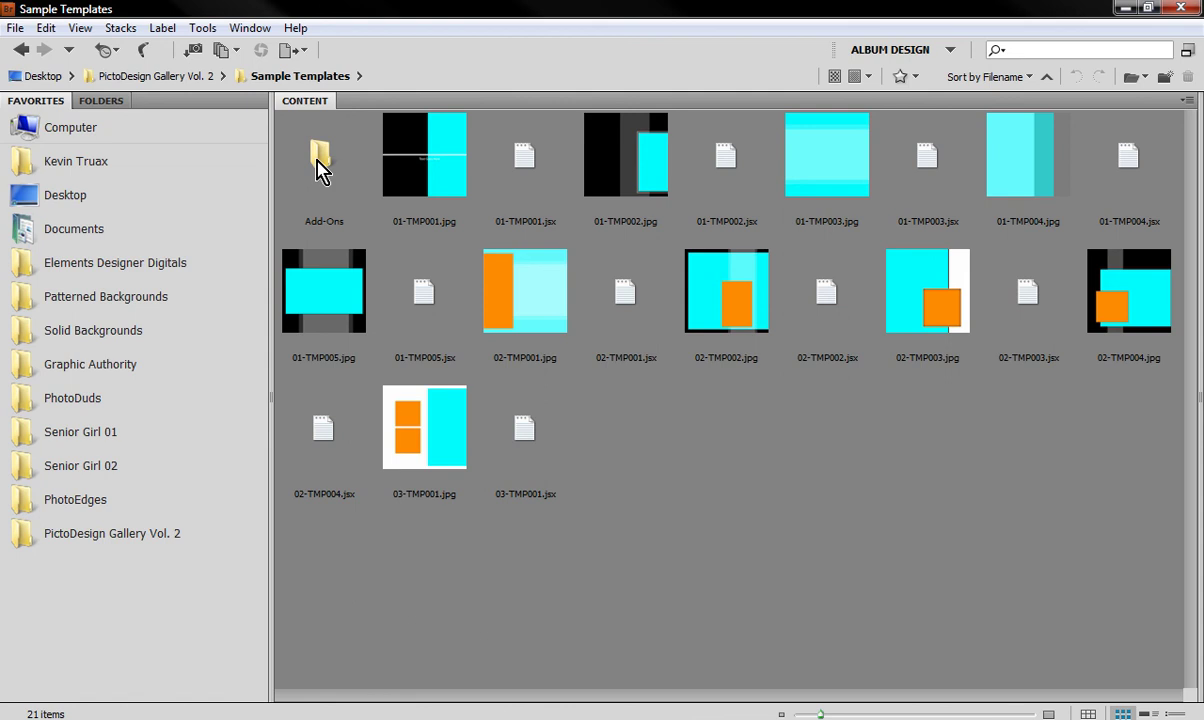
{"action": "double_click", "coordinate": [318, 170]}
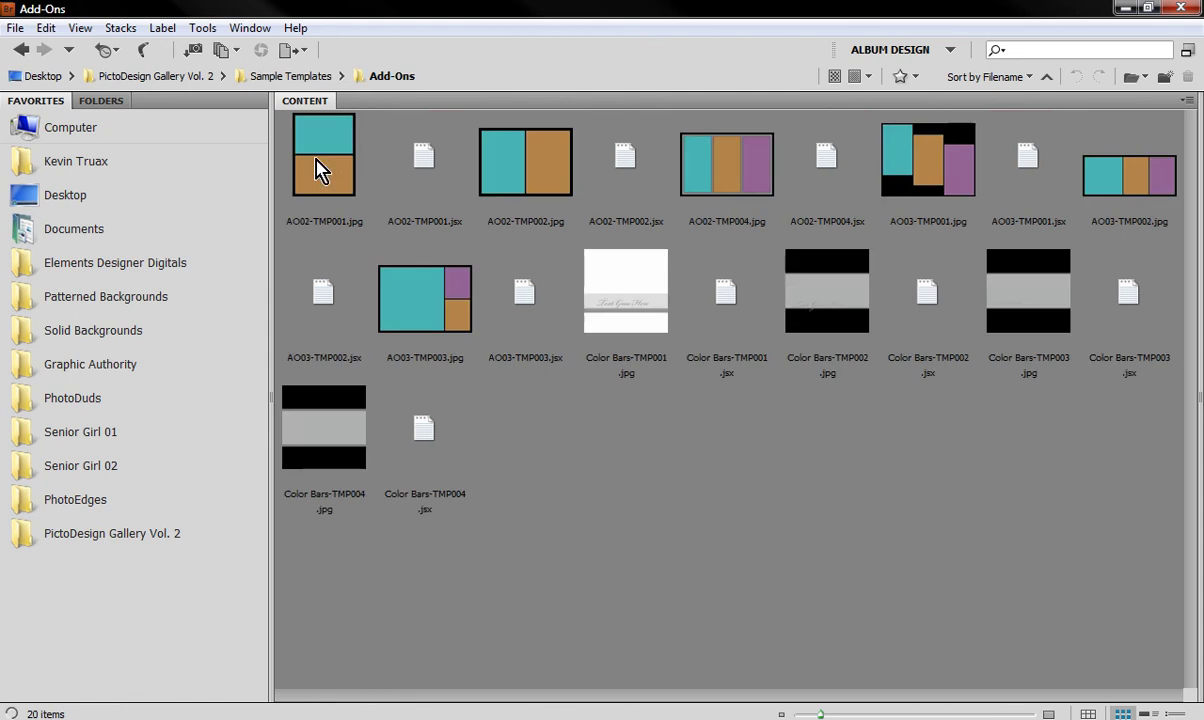
{"action": "left_click", "coordinate": [1150, 172]}
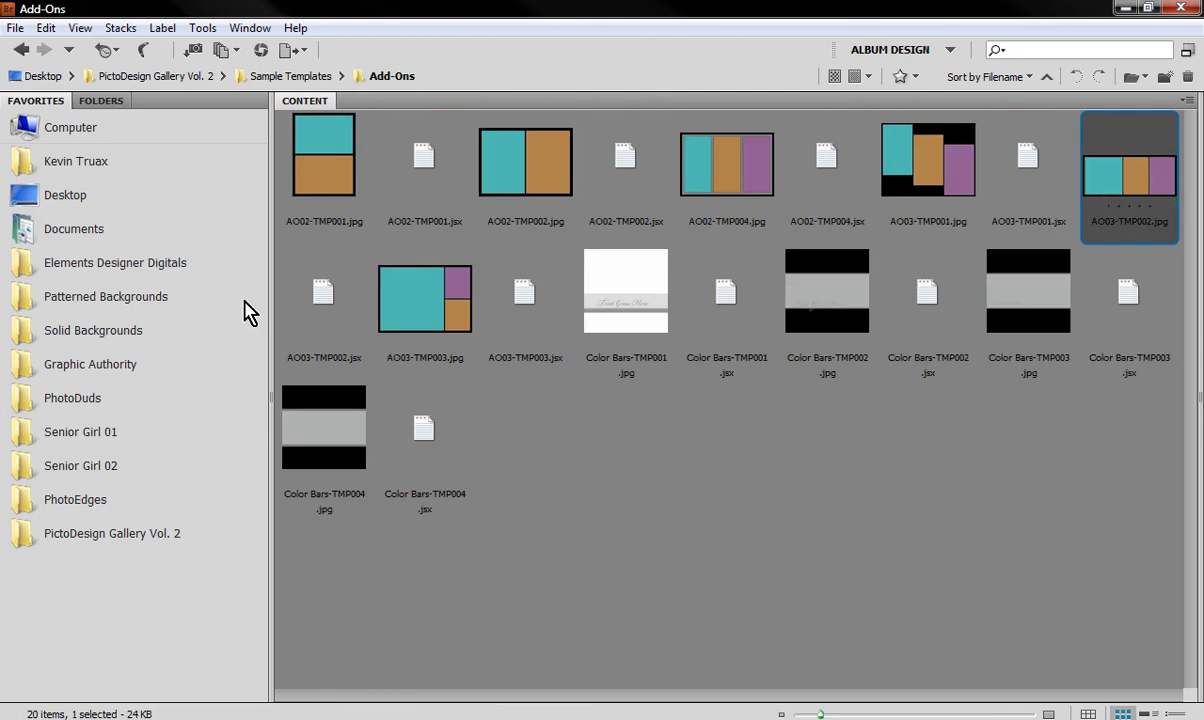
{"action": "double_click", "coordinate": [323, 300]}
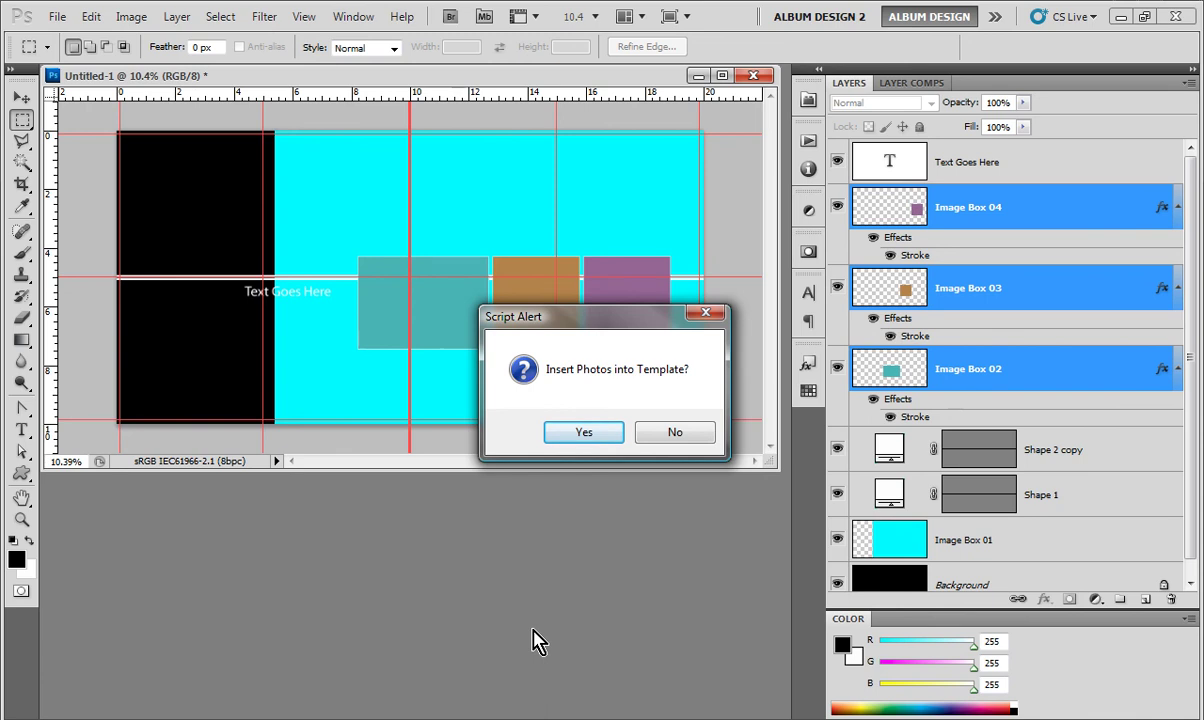
Step: Insert PhotoPerks PBT - 017.jpg from Patterned Backgrounds into Image Box 01, keeping its placement
{"action": "left_click", "coordinate": [584, 433]}
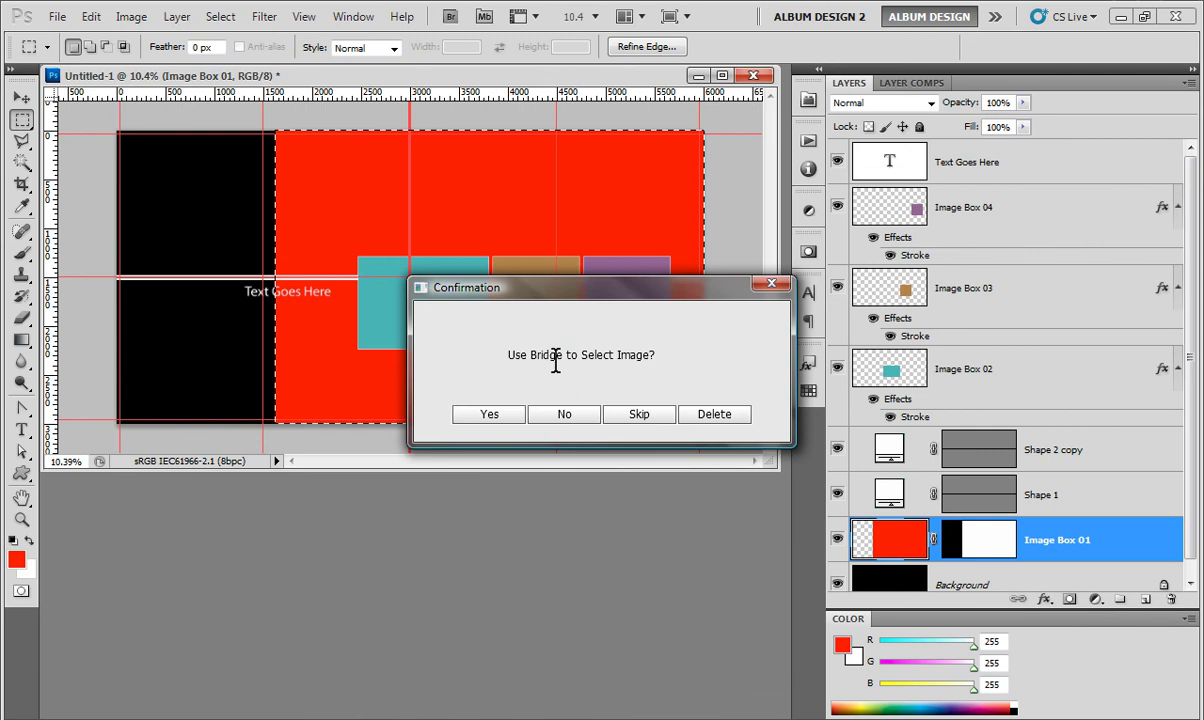
{"action": "left_click", "coordinate": [489, 414]}
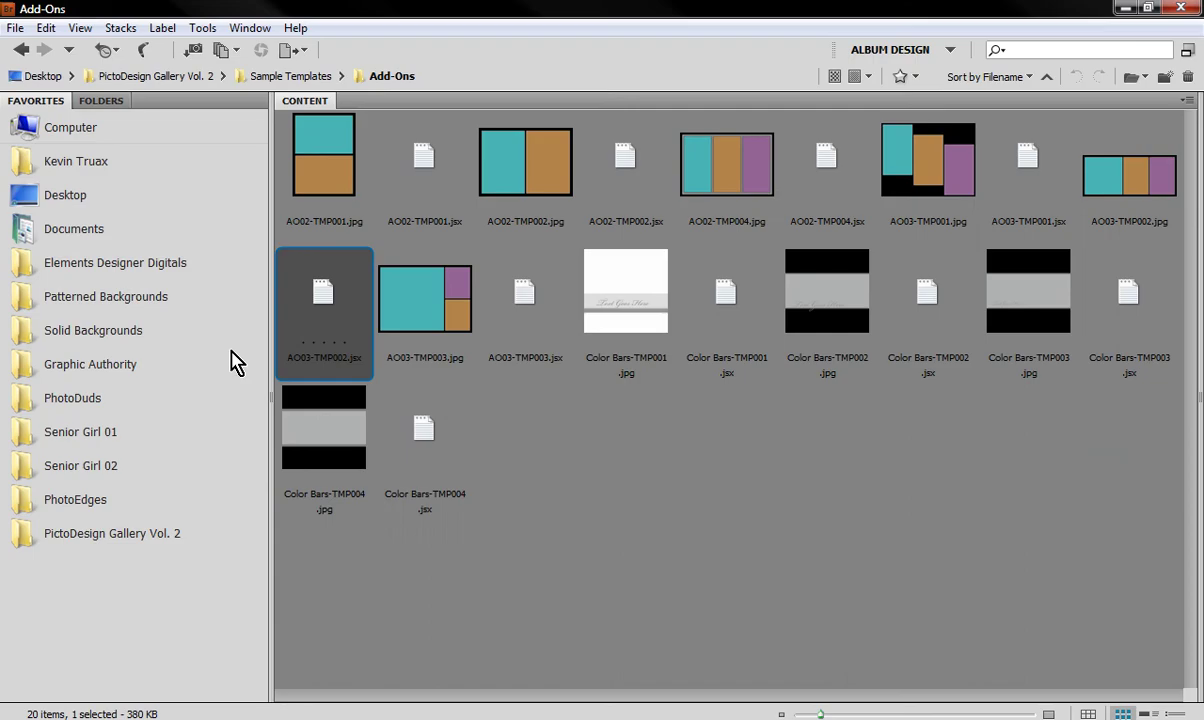
{"action": "left_click", "coordinate": [129, 297]}
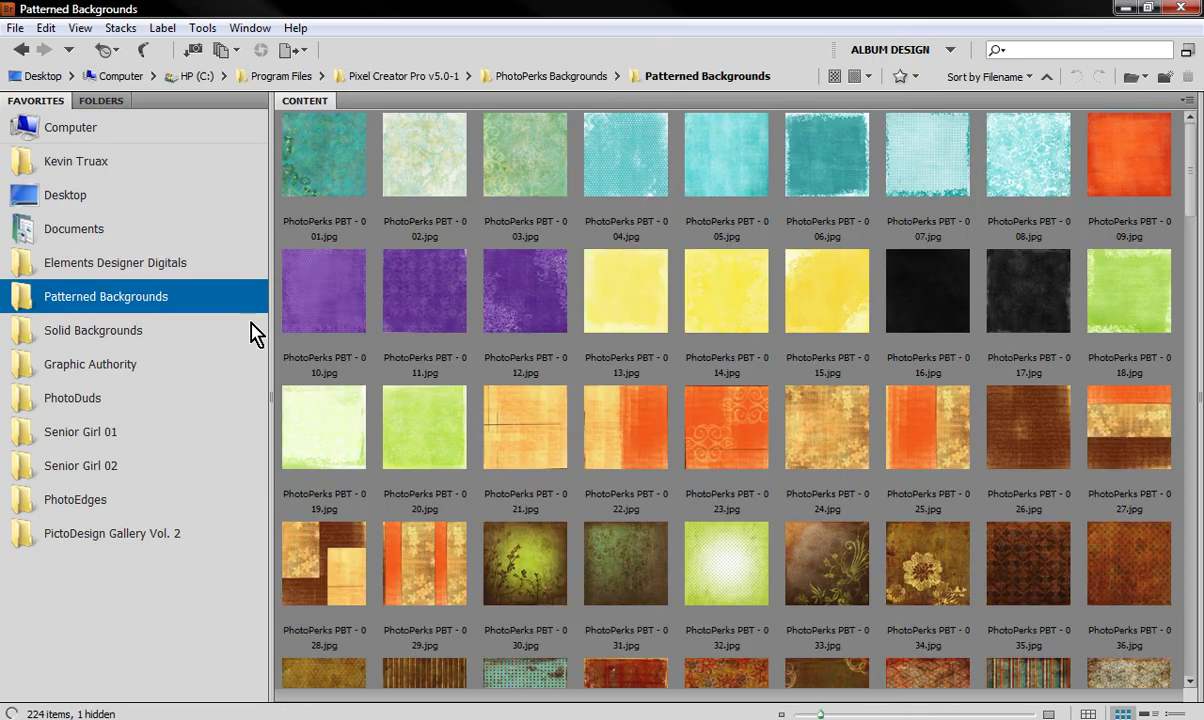
{"action": "left_click", "coordinate": [1008, 310]}
{"action": "key", "text": "alt+Tab"}
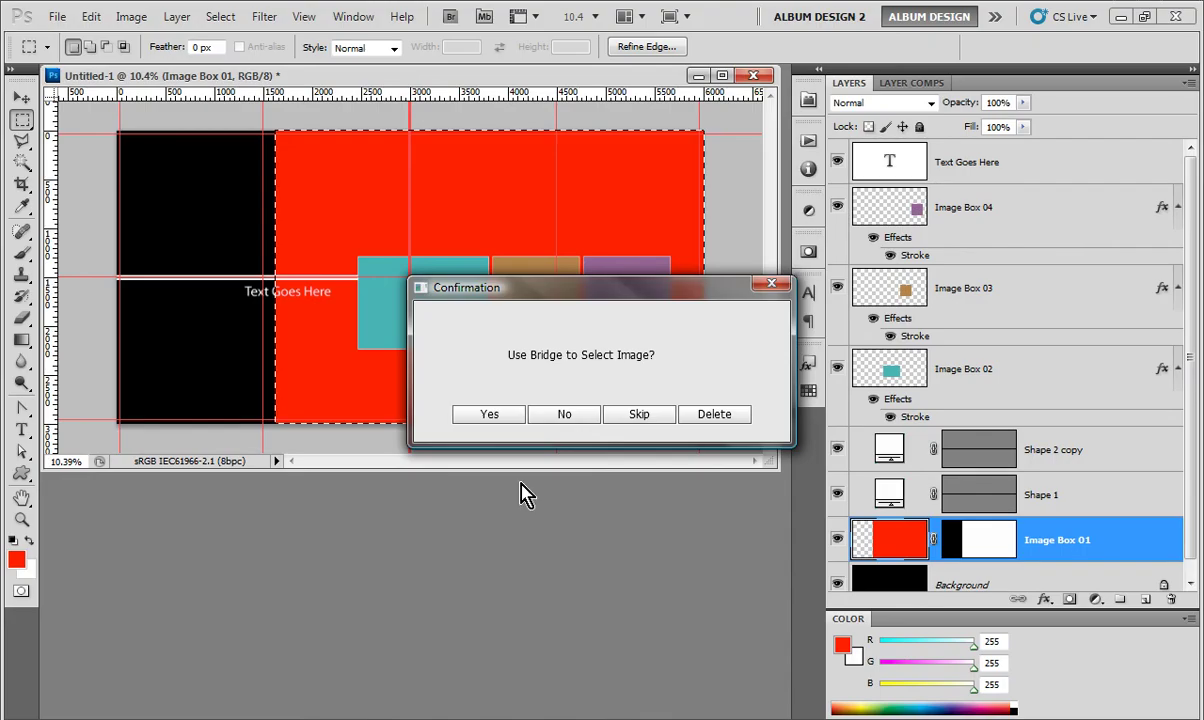
{"action": "left_click", "coordinate": [494, 416]}
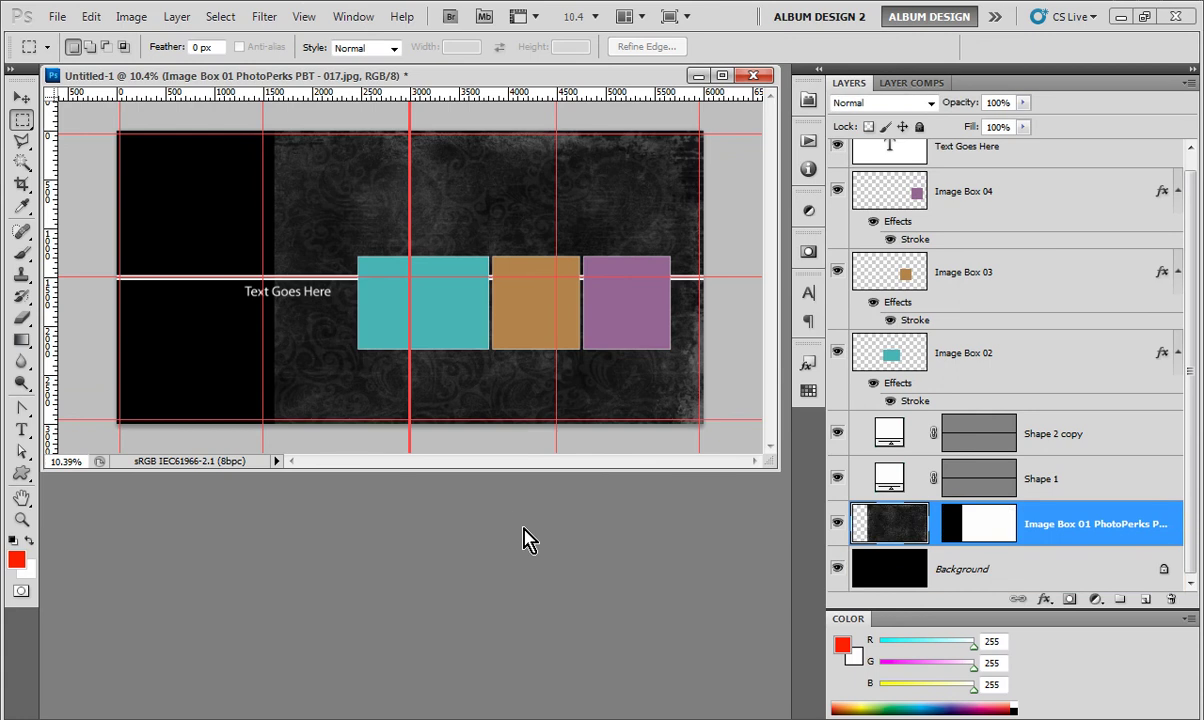
{"action": "key", "text": "ctrl+t"}
{"action": "key", "text": "Escape"}
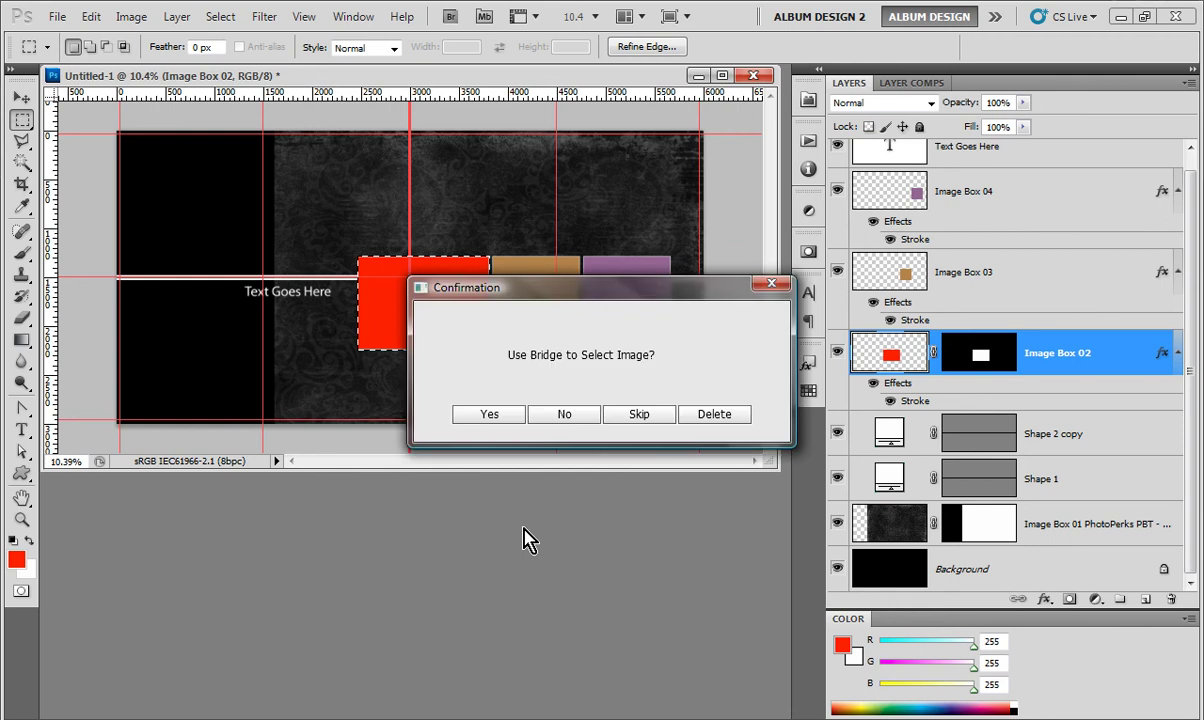
Step: Select IMG_9212bw-38, IMG_9230bw-42 and IMG_9216bw-37 in Senior Girl 01 and confirm
{"action": "key", "text": "Return"}
{"action": "left_click", "coordinate": [85, 432]}
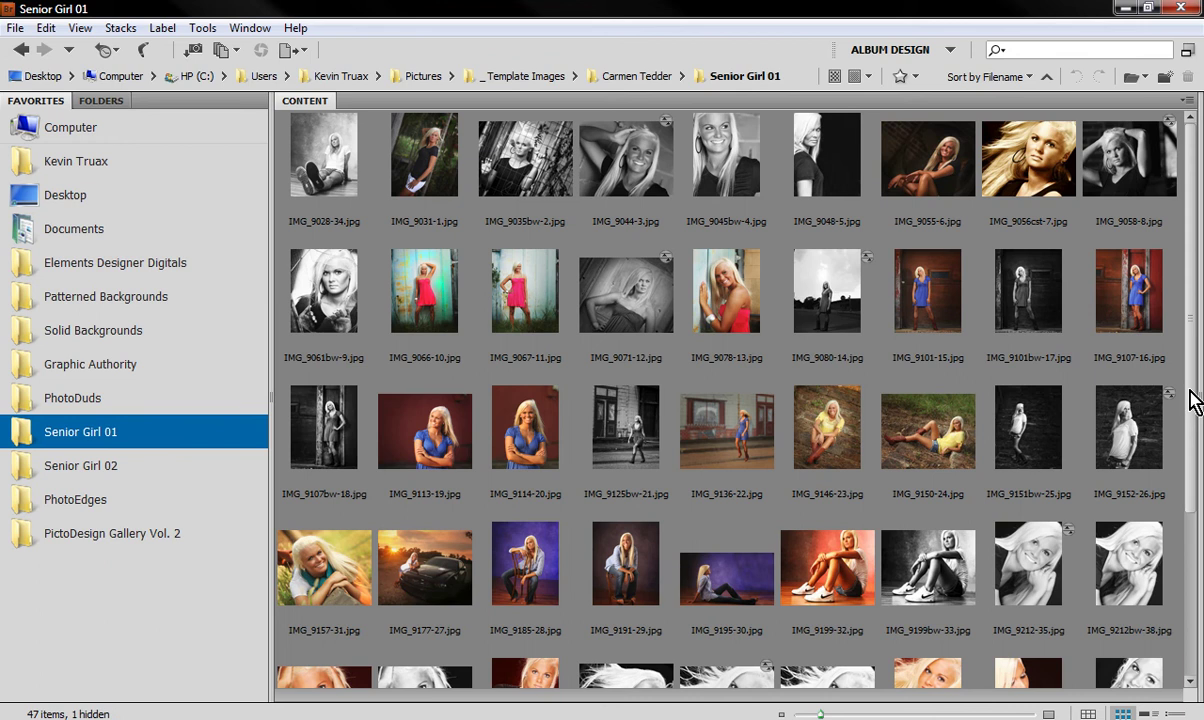
{"action": "scroll", "coordinate": [1180, 420], "scroll_direction": "down", "scroll_amount": 5}
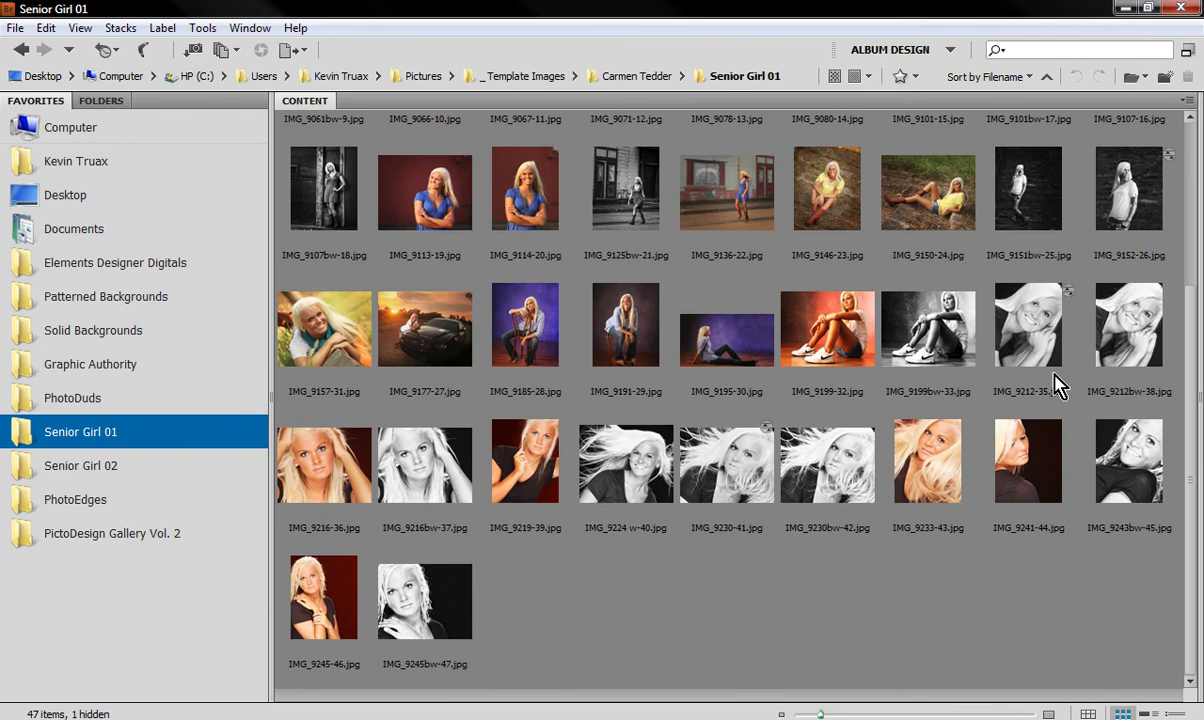
{"action": "left_click", "coordinate": [1128, 325]}
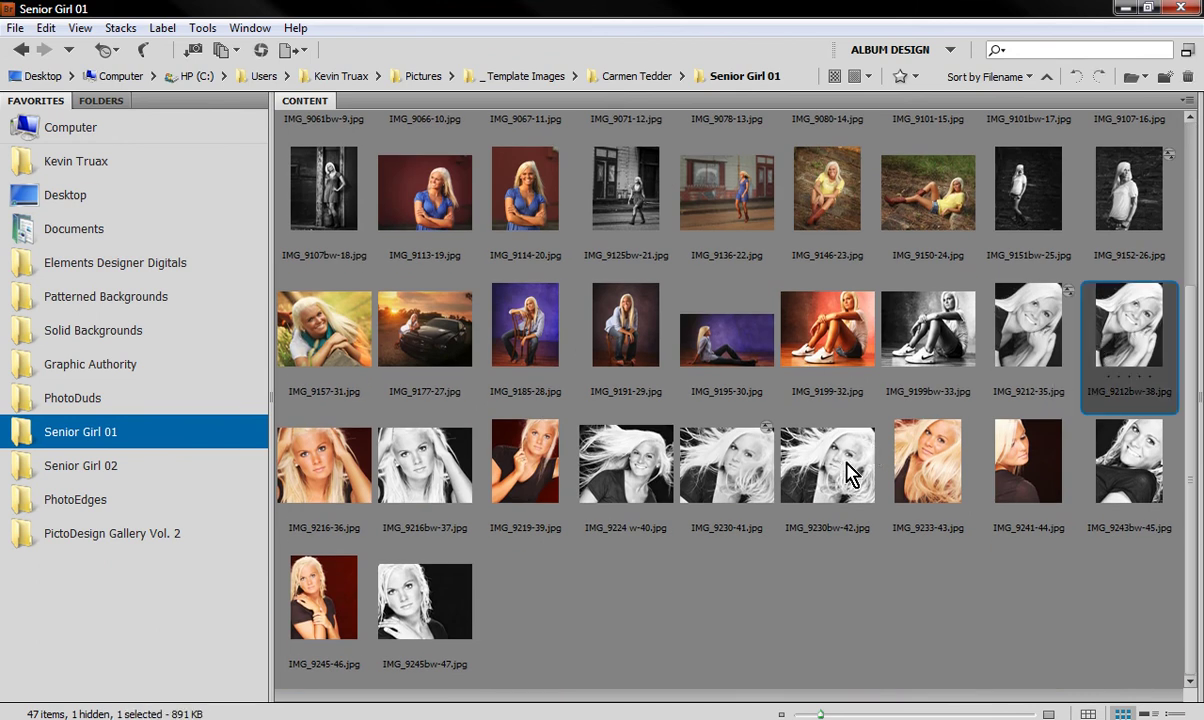
{"action": "left_click", "coordinate": [788, 440], "text": "ctrl"}
{"action": "left_click", "coordinate": [430, 478], "text": "ctrl"}
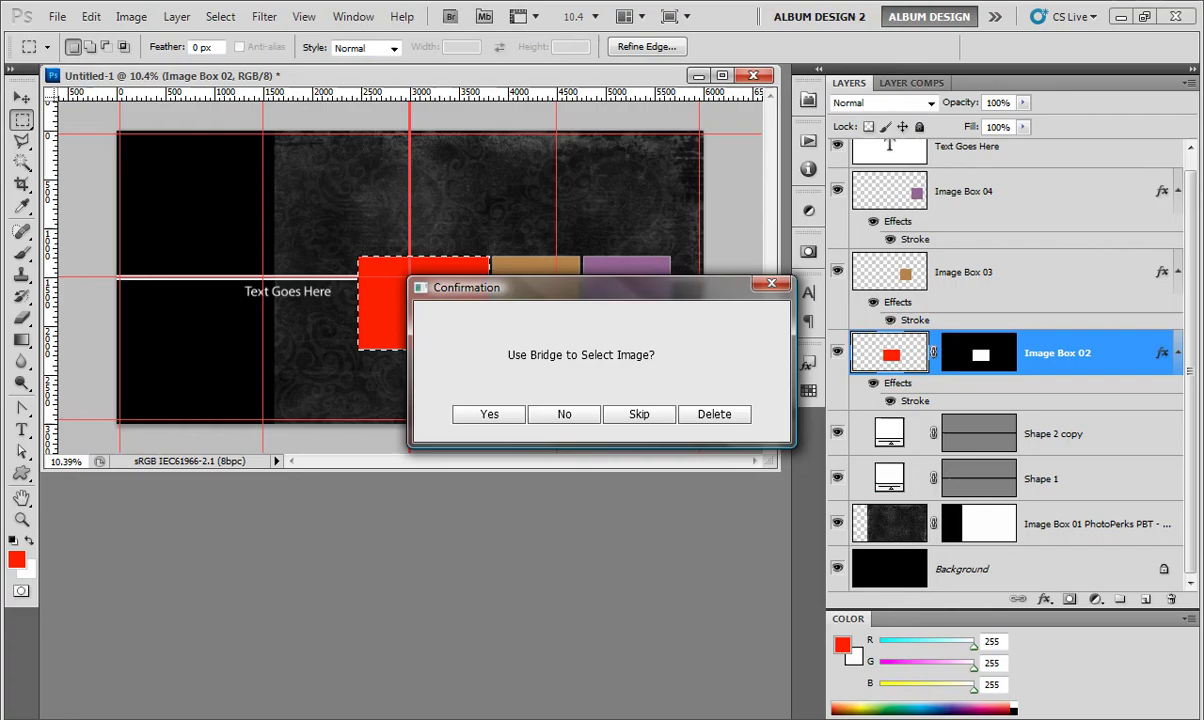
{"action": "left_click", "coordinate": [513, 413]}
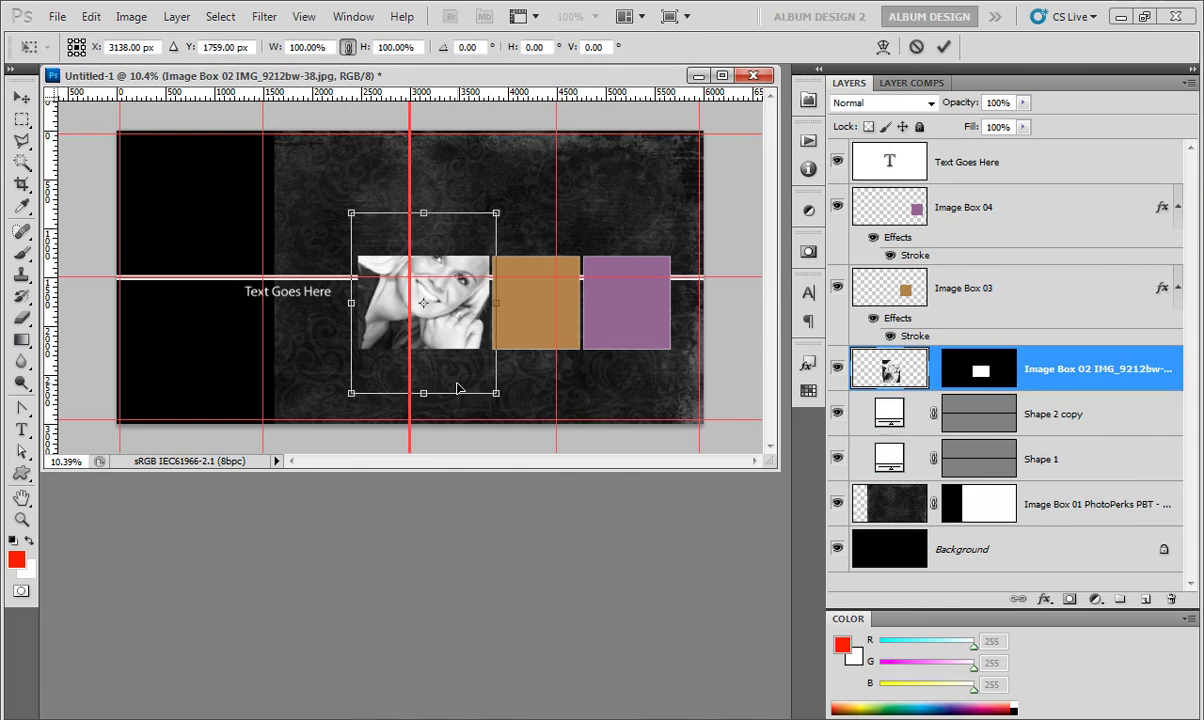
Step: Nudge the IMG_9212bw-38 portrait slightly lower in Image Box 02 and commit
{"action": "key", "text": "Down"}
{"action": "key", "text": "Down"}
{"action": "key", "text": "Down"}
{"action": "key", "text": "Down"}
{"action": "key", "text": "Down"}
{"action": "key", "text": "Down"}
{"action": "key", "text": "Down"}
{"action": "key", "text": "Down"}
{"action": "key", "text": "Down"}
{"action": "key", "text": "Down"}
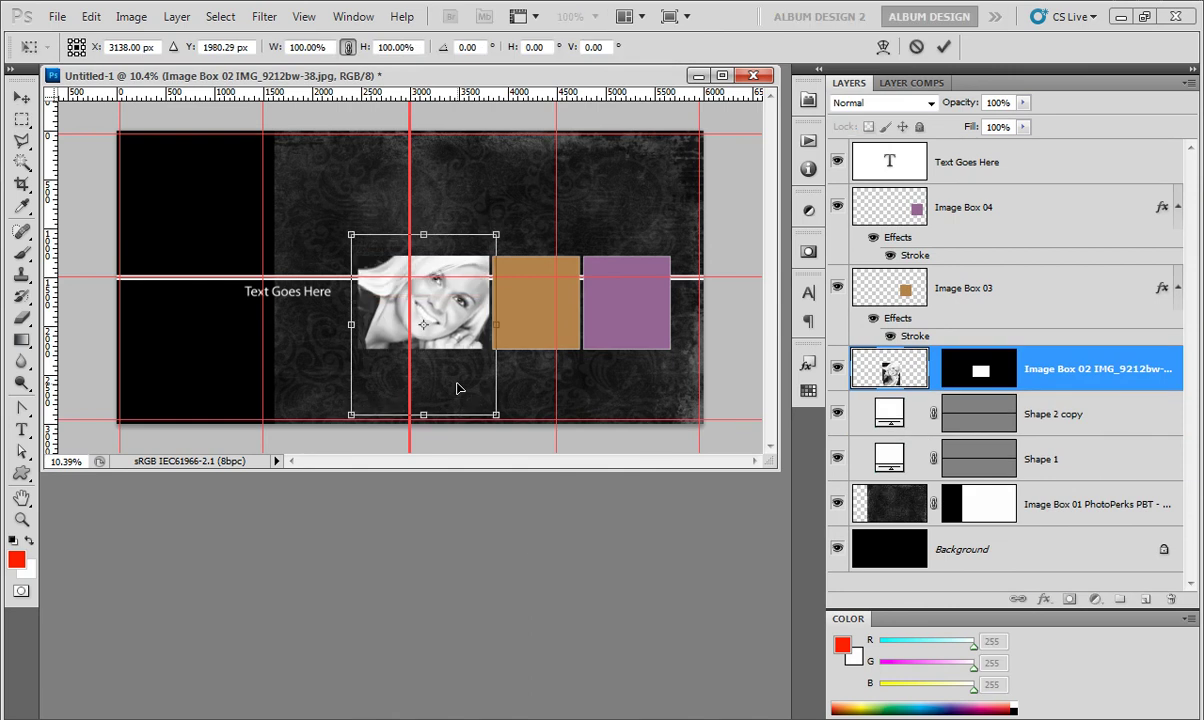
{"action": "key", "text": "Return"}
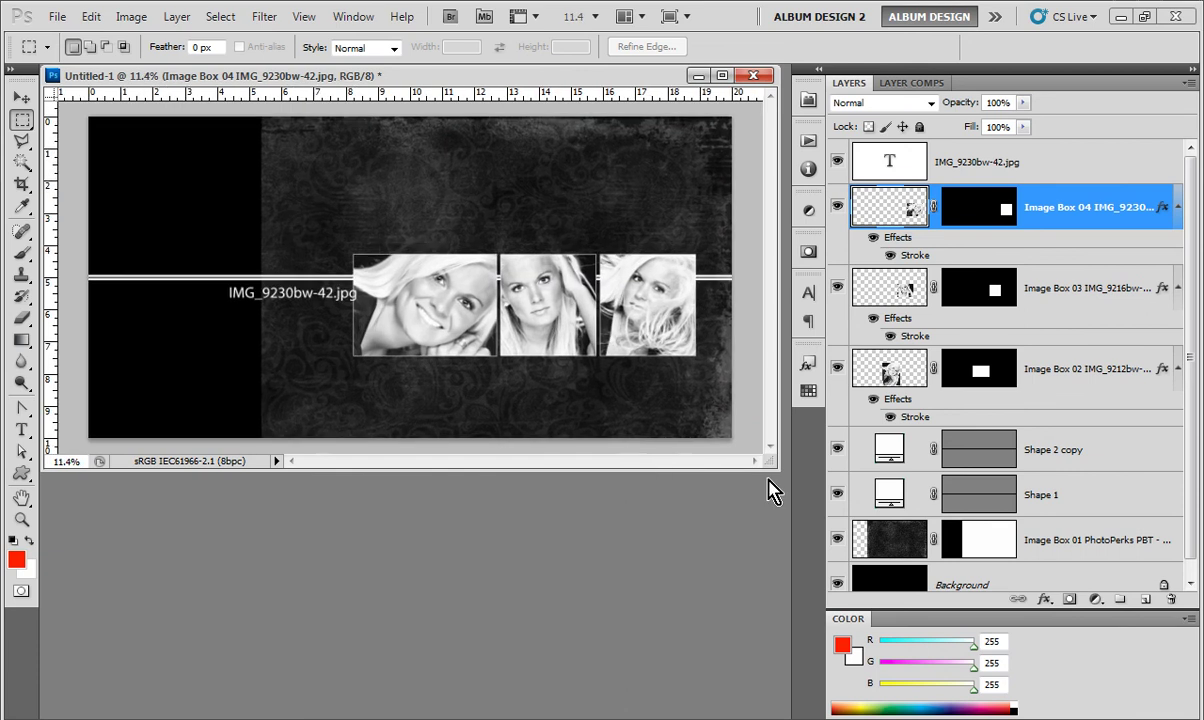
Step: Replace the placeholder file-name caption with the text 'Senior 2010'
{"action": "left_click_drag", "start_coordinate": [768, 466], "coordinate": [777, 499]}
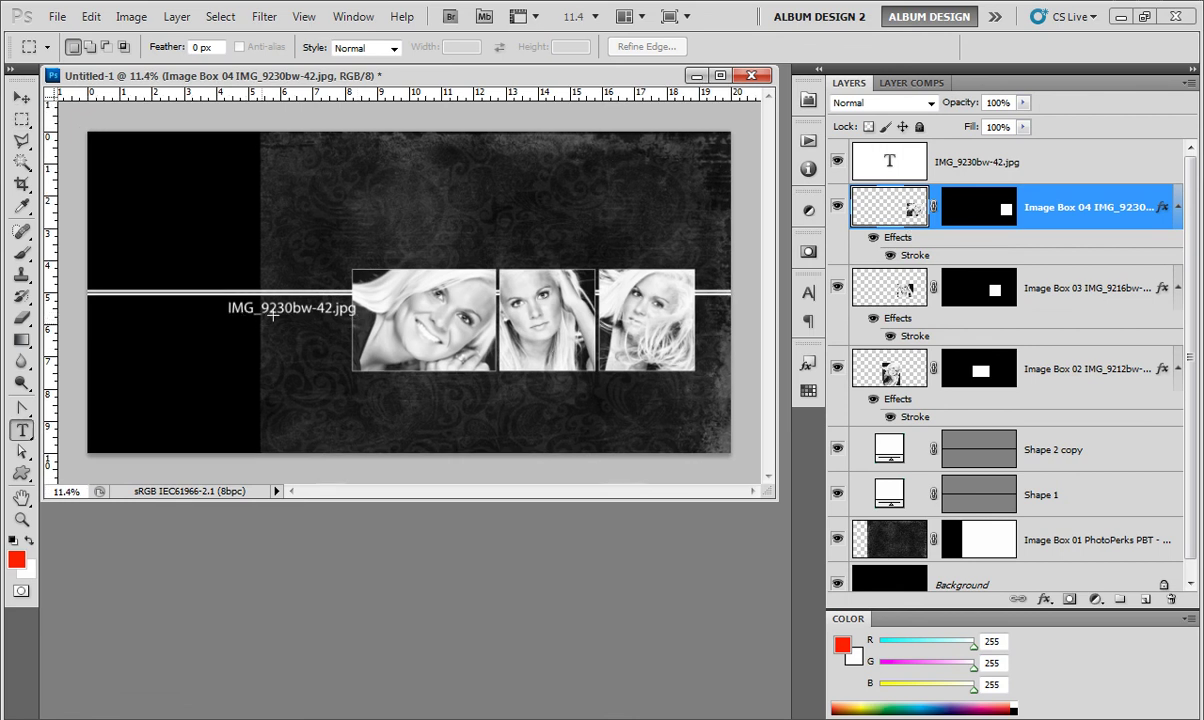
{"action": "key", "text": "t"}
{"action": "left_click", "coordinate": [229, 311]}
{"action": "left_click_drag", "start_coordinate": [229, 311], "coordinate": [413, 324]}
{"action": "key", "text": "BackSpace"}
{"action": "type", "text": "Senior 2010"}
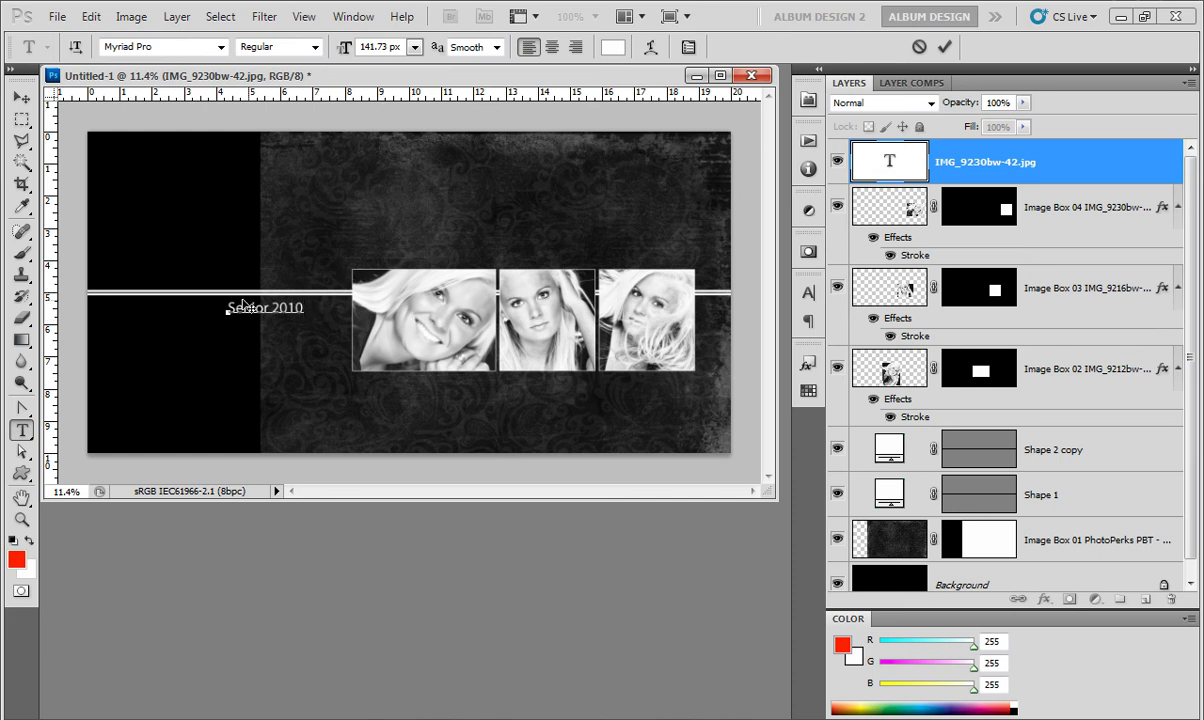
Step: Style the title in Pristina at about 402.73 px, placed left of the portraits, and commit it
{"action": "left_click_drag", "start_coordinate": [229, 311], "coordinate": [334, 308]}
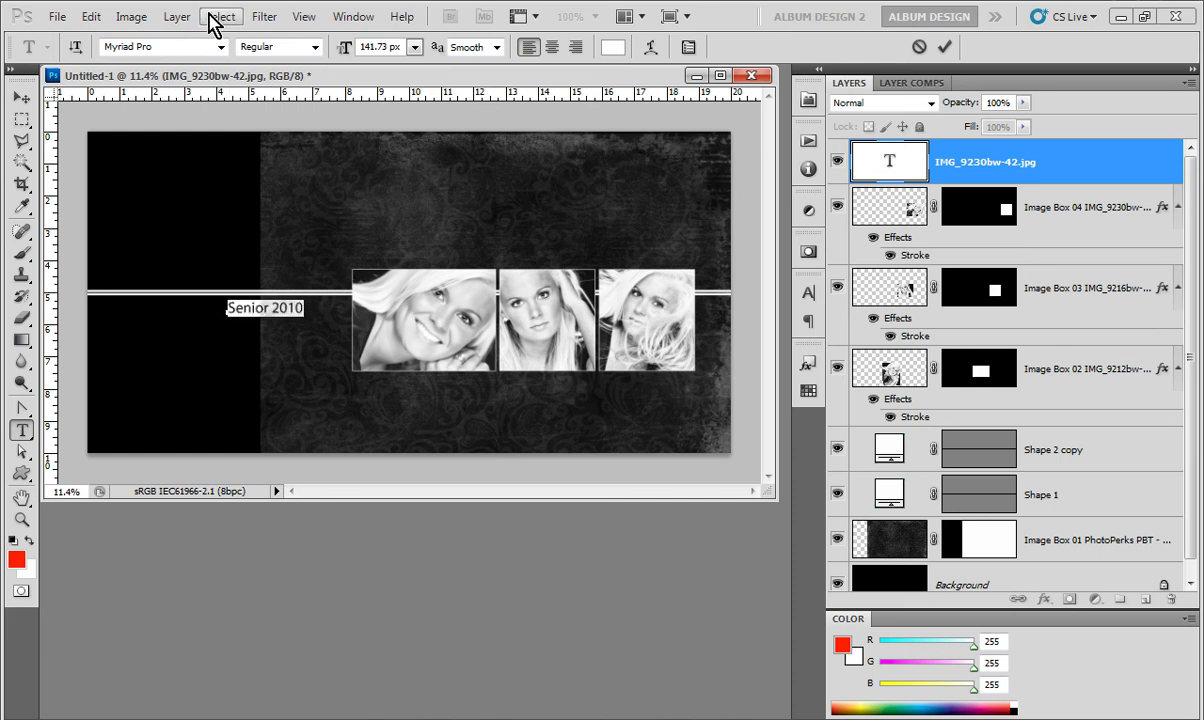
{"action": "left_click", "coordinate": [221, 47]}
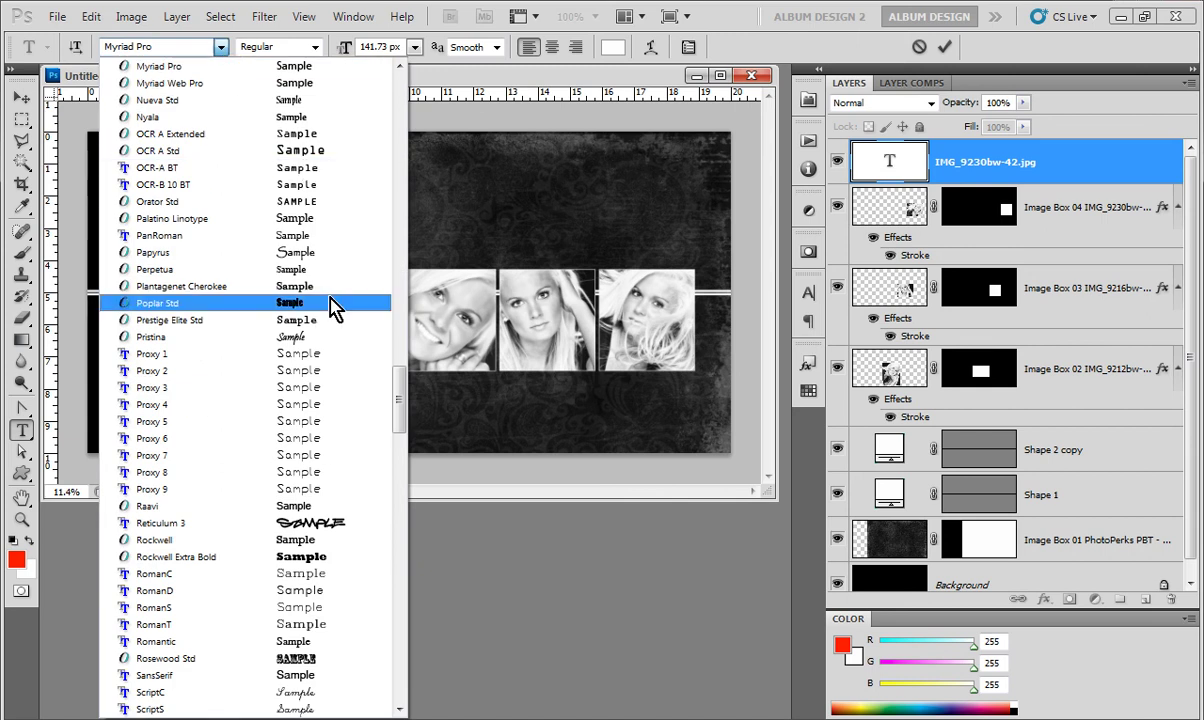
{"action": "left_click", "coordinate": [327, 339]}
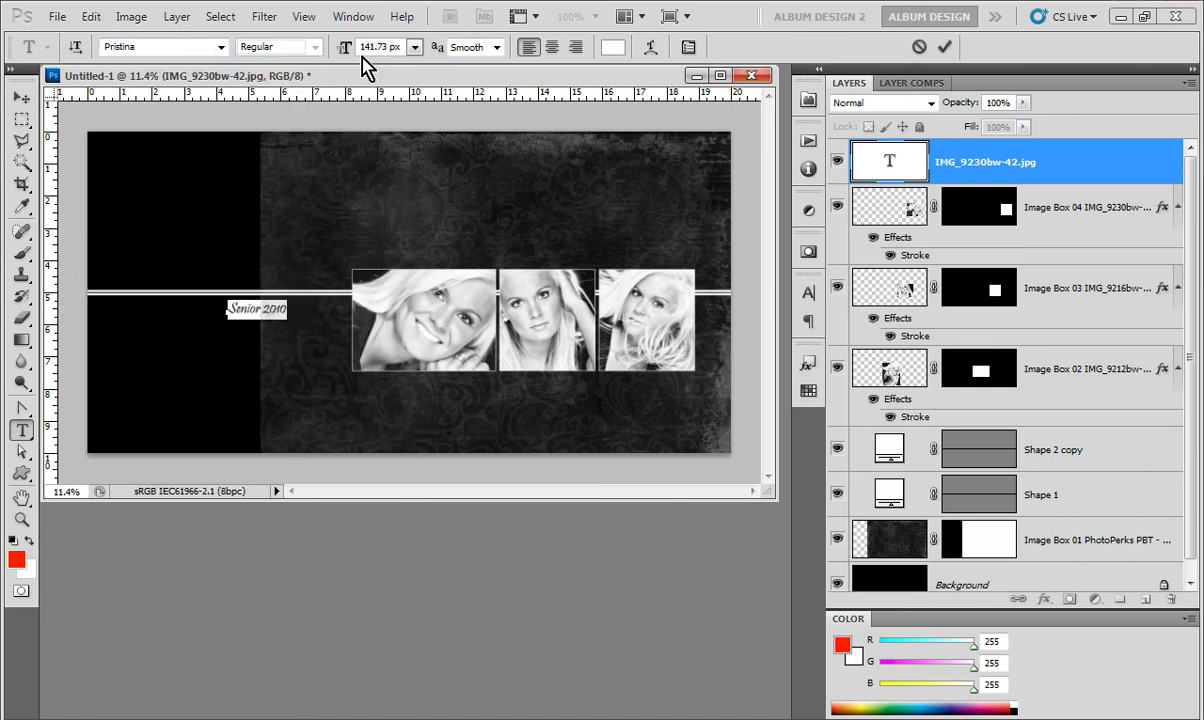
{"action": "left_click_drag", "start_coordinate": [343, 47], "coordinate": [592, 66]}
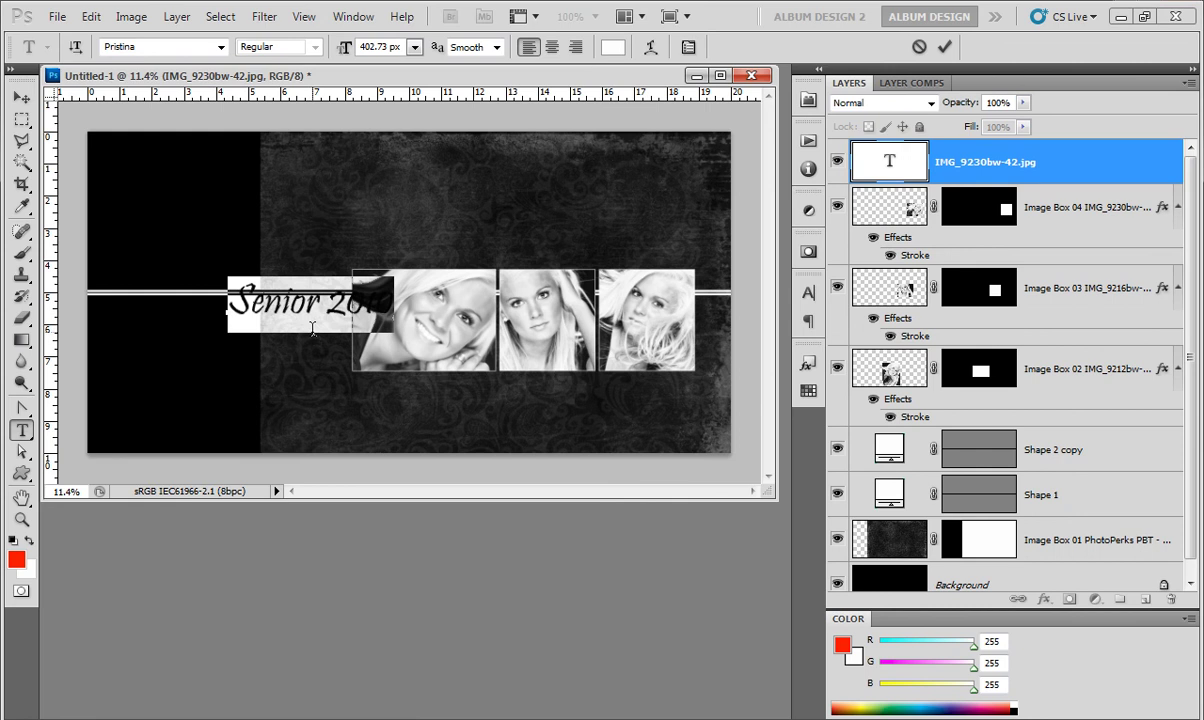
{"action": "left_click_drag", "start_coordinate": [296, 366], "coordinate": [238, 392]}
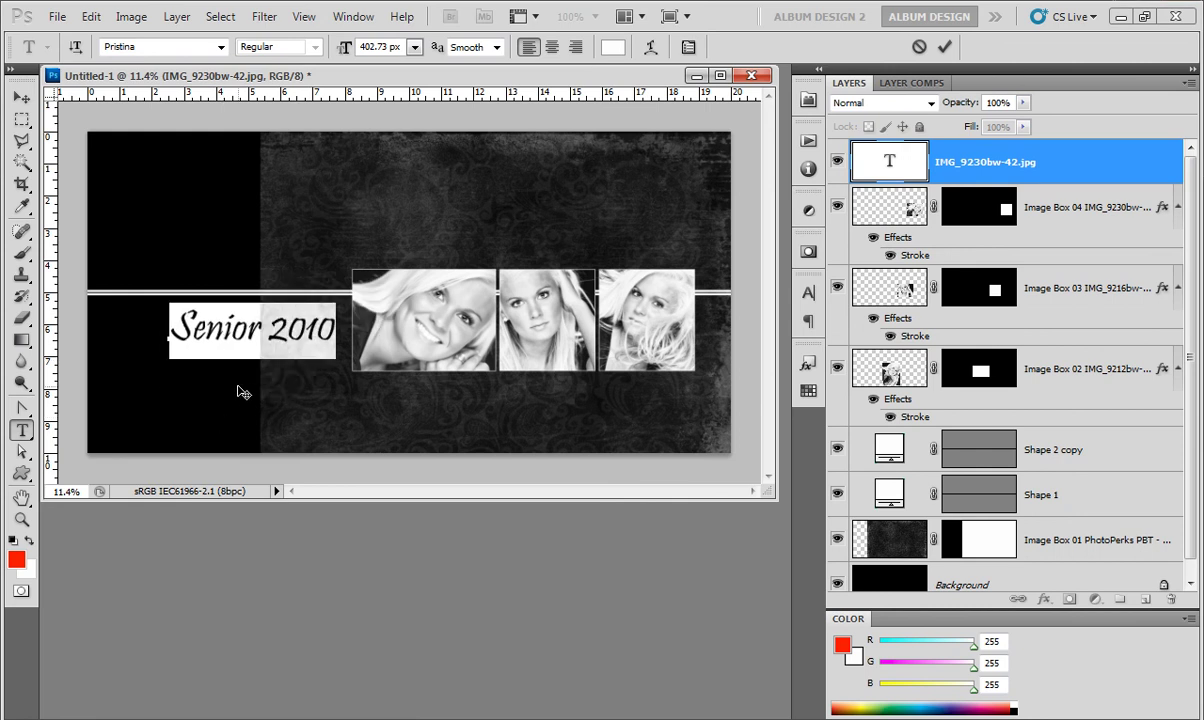
{"action": "key", "text": "ctrl+Return"}
{"action": "left_click", "coordinate": [21, 97]}
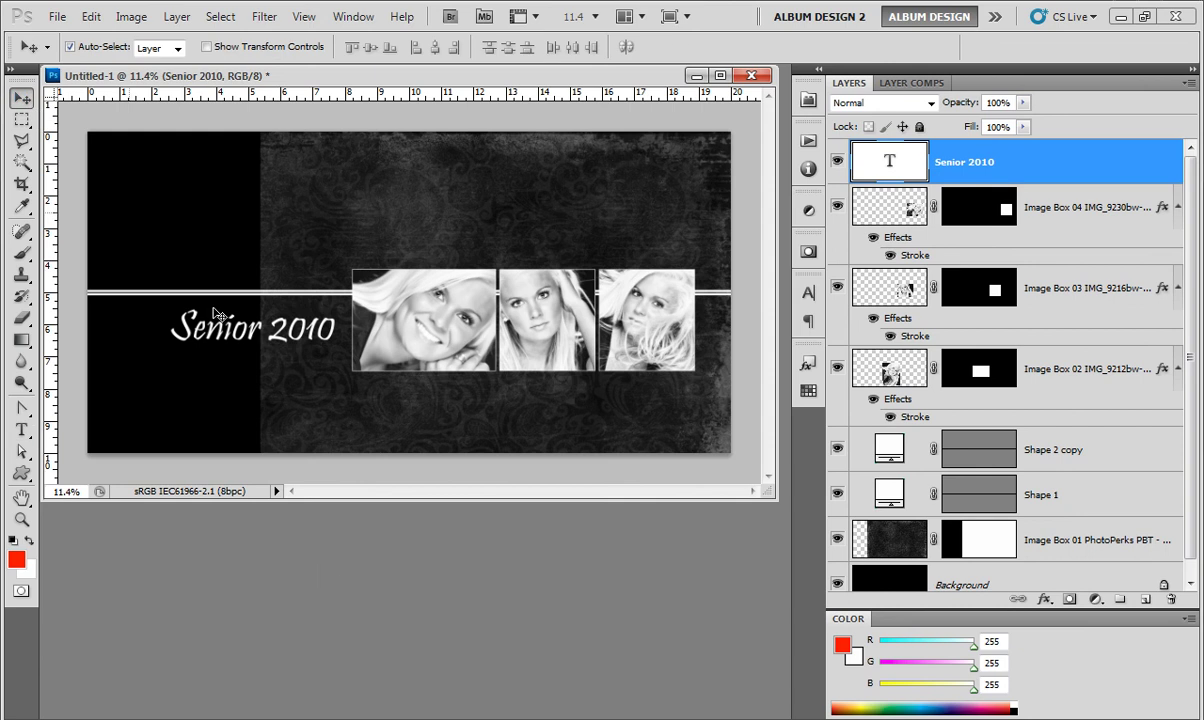
{"action": "key", "text": "ctrl+0"}
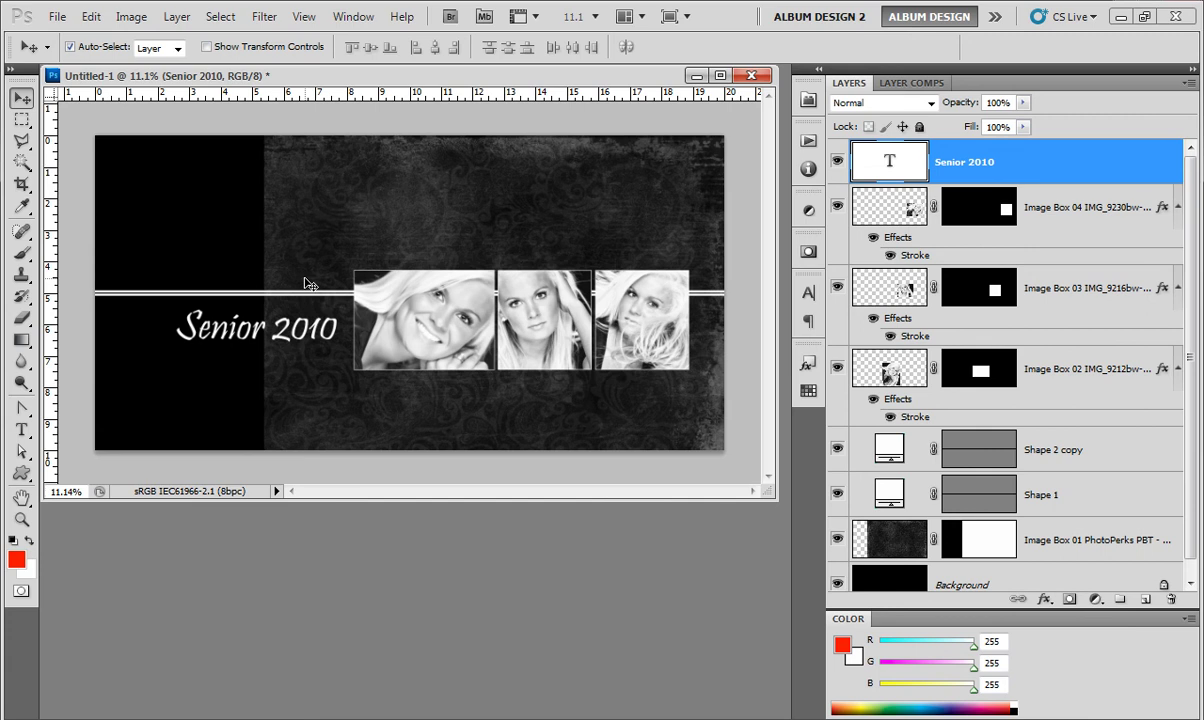
{"action": "key", "text": "ctrl+s"}
{"action": "left_click", "coordinate": [1150, 487]}
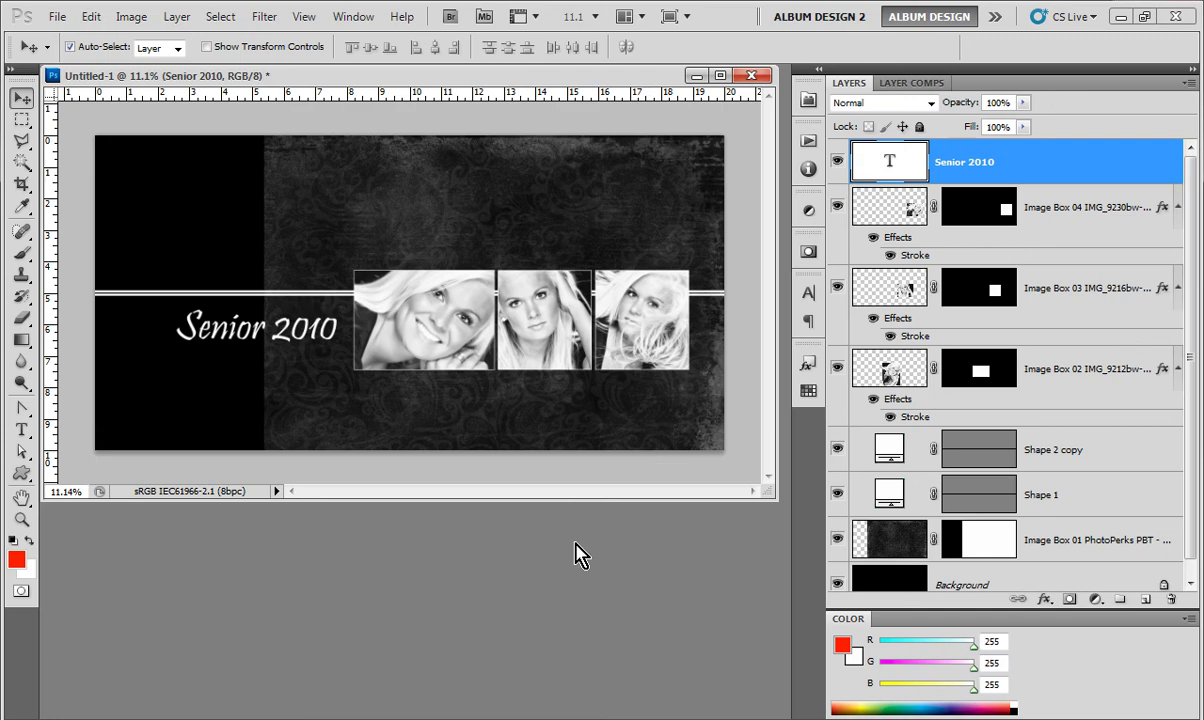